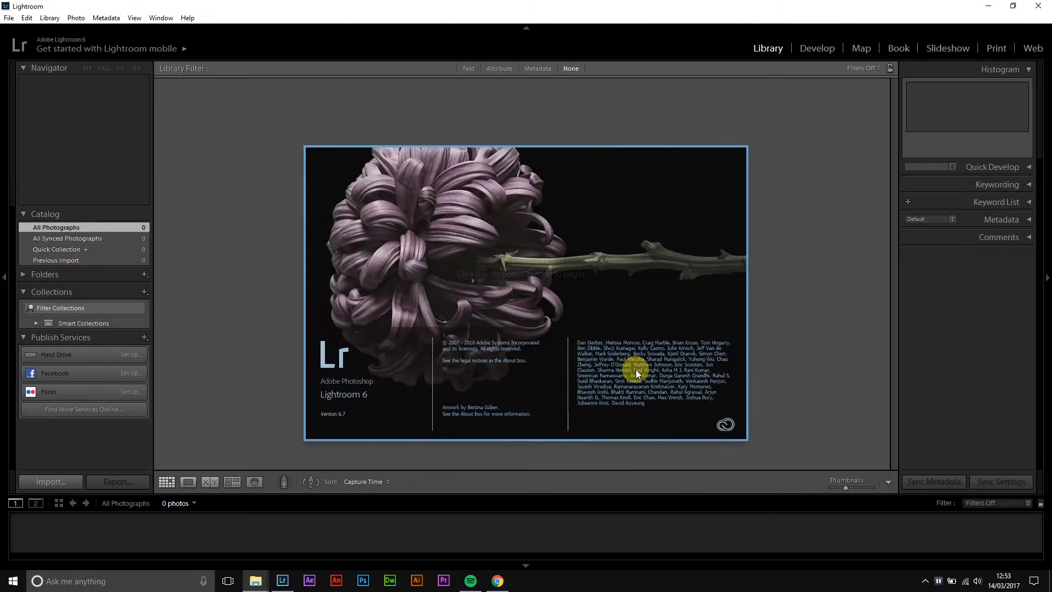
- In File Explorer, open the 100GOPRO image folder, view its first photo, G0020898, in the photo viewer, and return to Lightroom
left_click(255, 581)
left_click(233, 546)
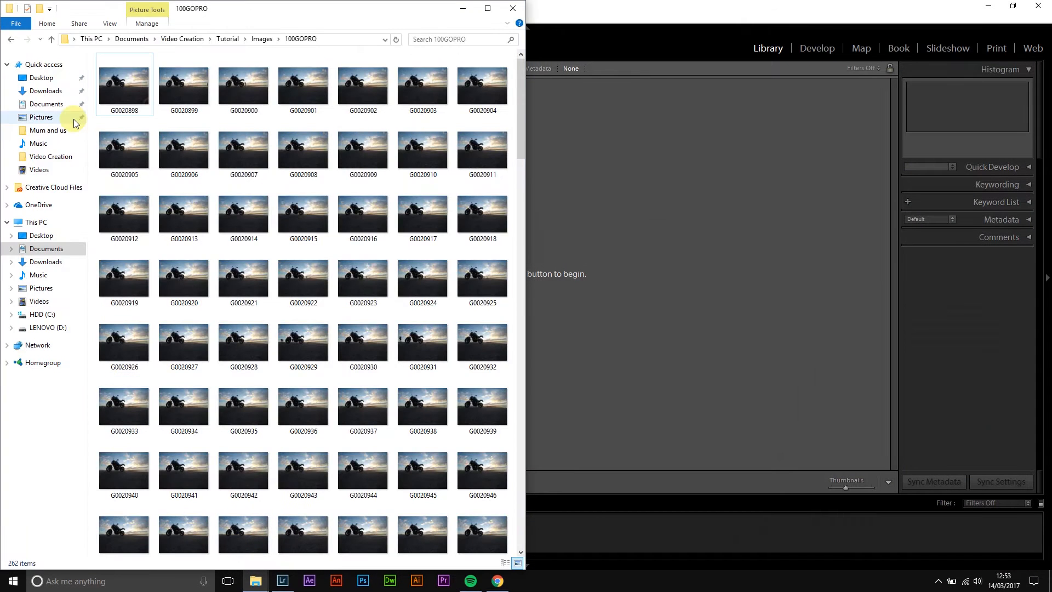
double_click(132, 77)
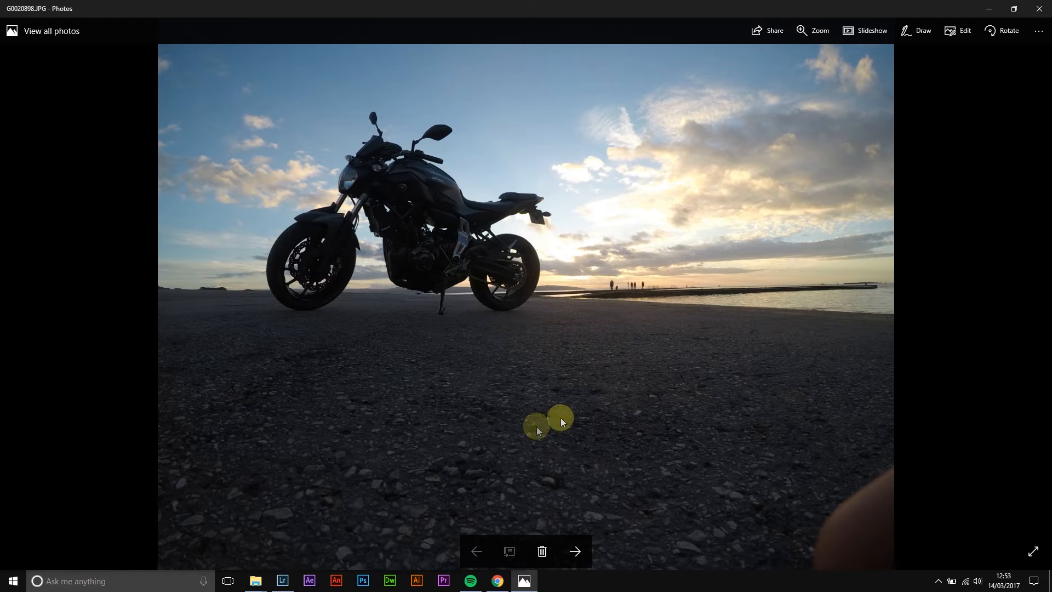
left_click(1039, 8)
left_click(510, 6)
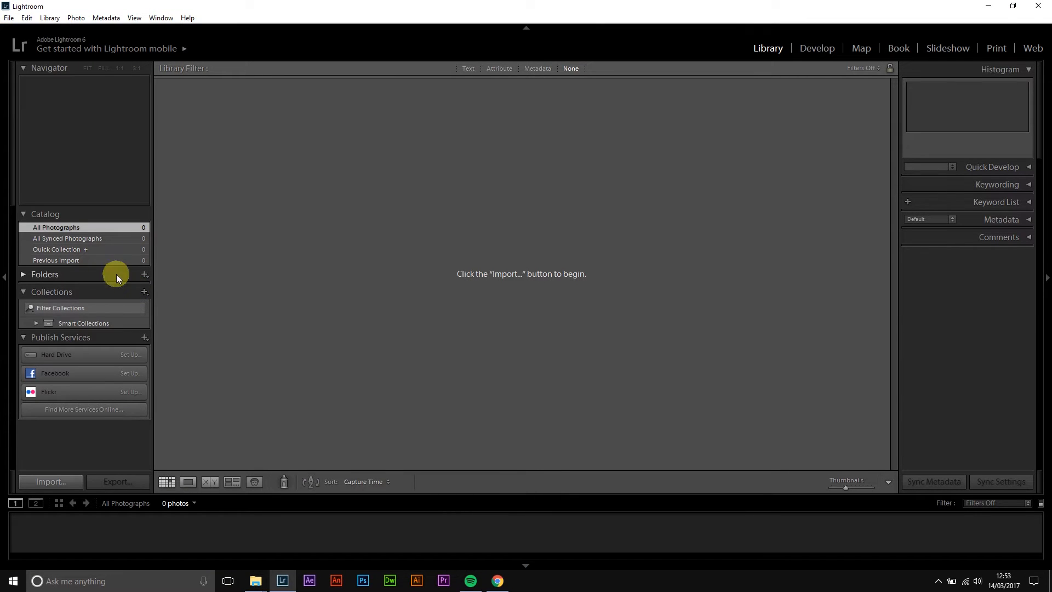
- Add the 100GOPRO folder from Tutorial > Images and import all its photos into the catalog without moving them
left_click(144, 275)
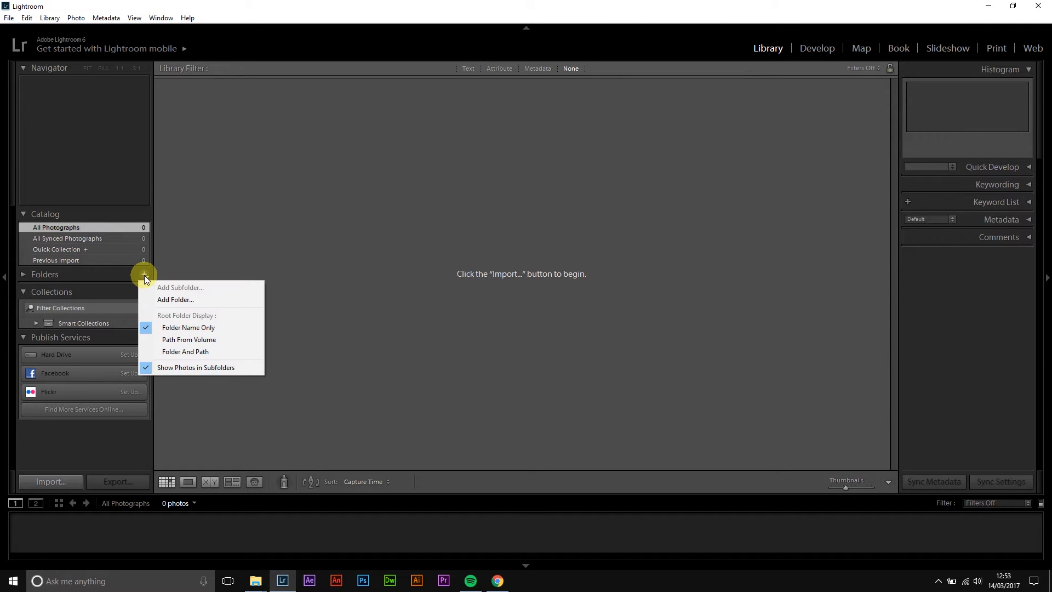
left_click(183, 301)
left_click(231, 49)
double_click(130, 100)
double_click(131, 104)
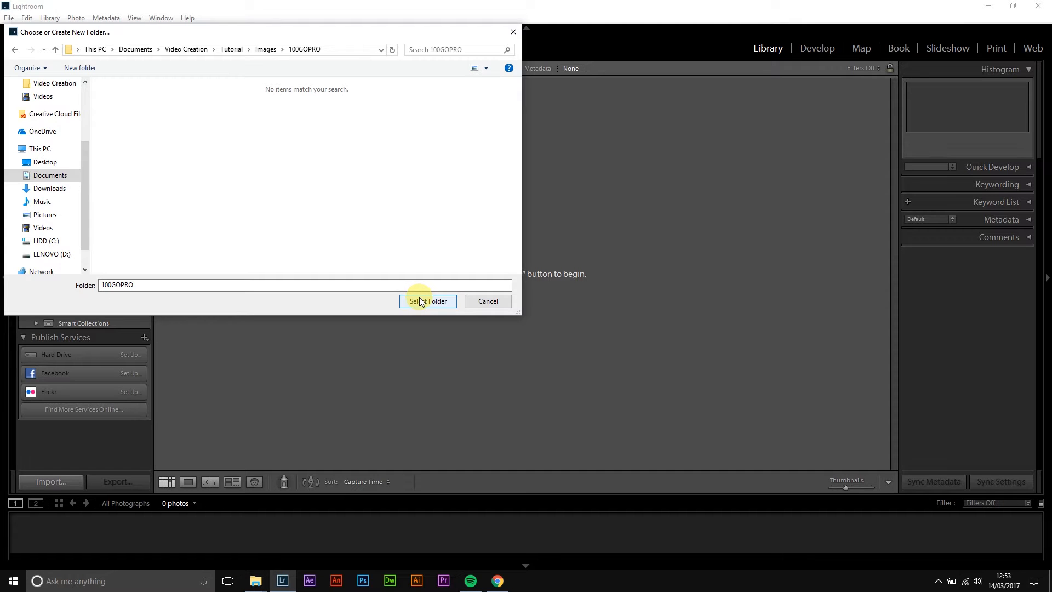
left_click(421, 301)
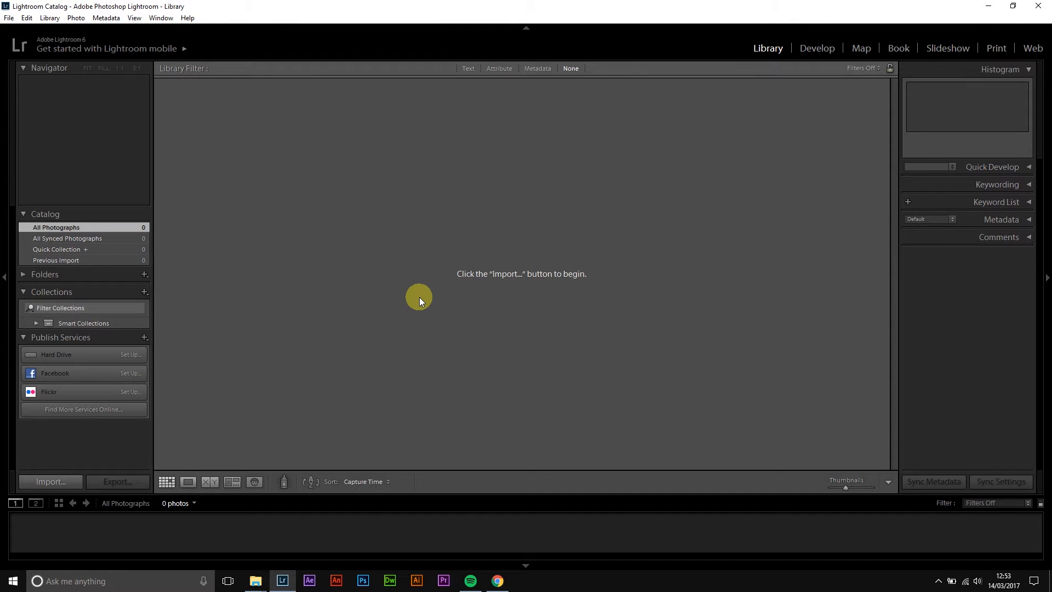
key("ctrl+shift+i")
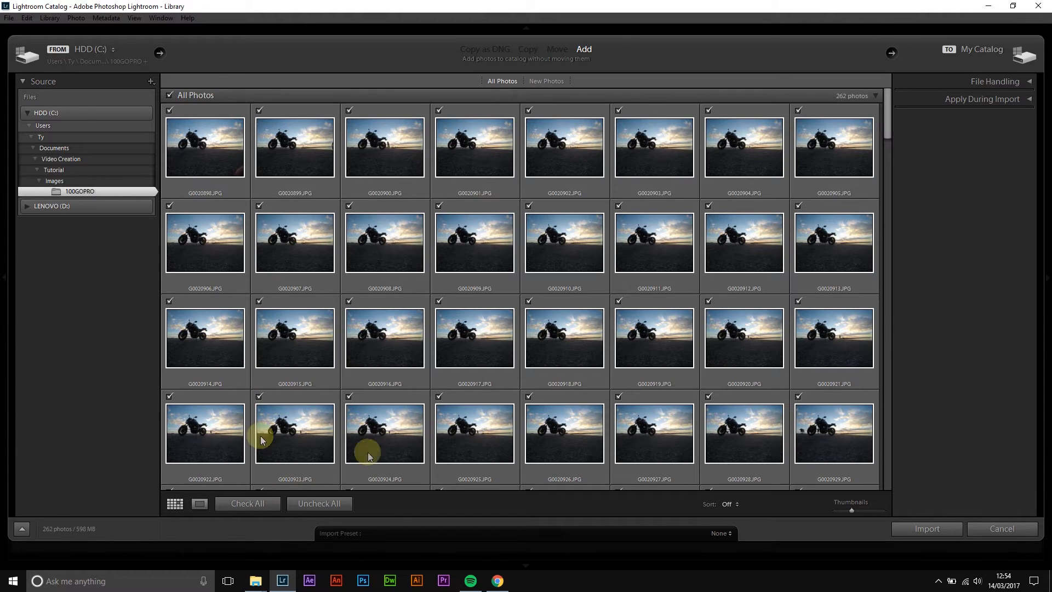
left_click(928, 529)
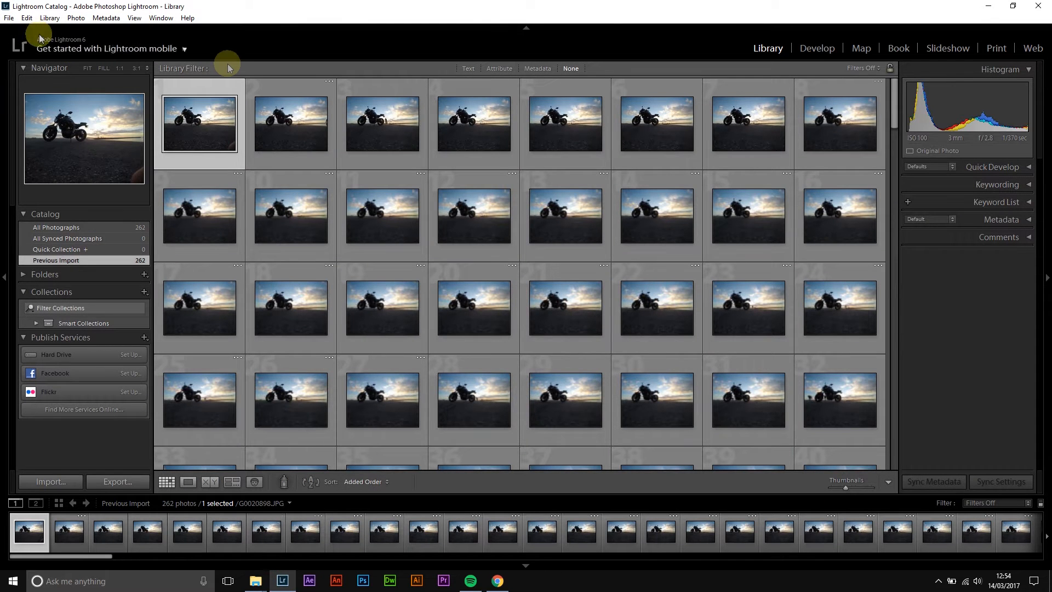
- Open all the imported photos as one selection in the Develop module, with G0020920.JPG as the active photo
left_click(9, 18)
mouse_move(34, 20)
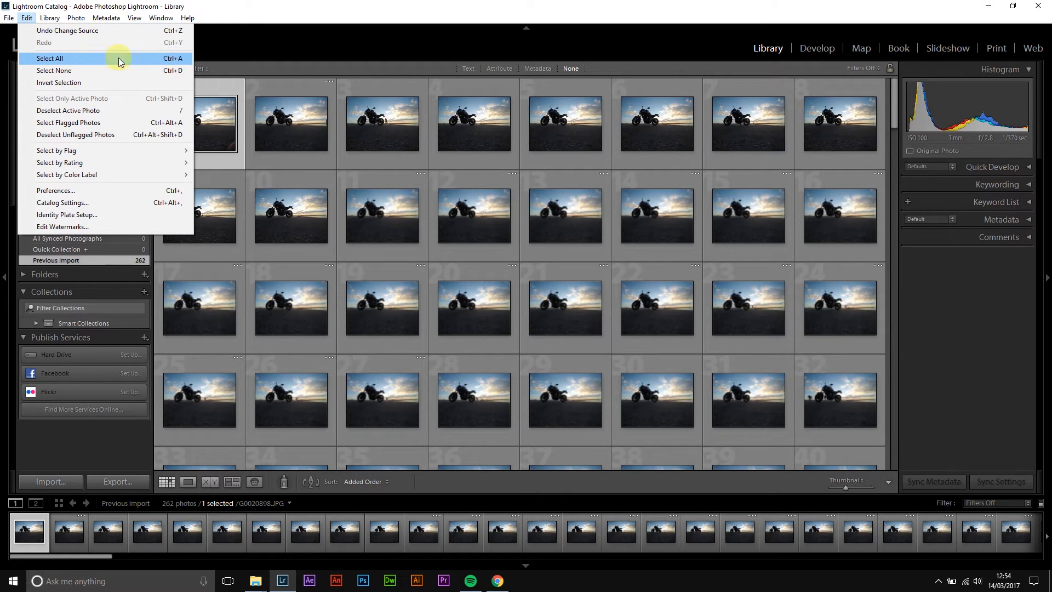
left_click(149, 61)
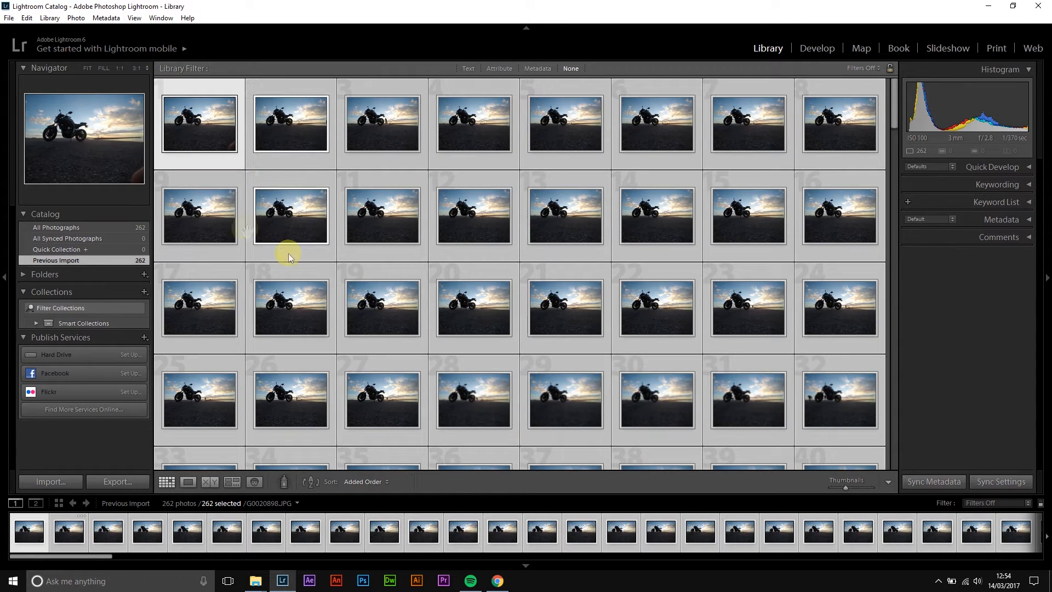
left_click(819, 46)
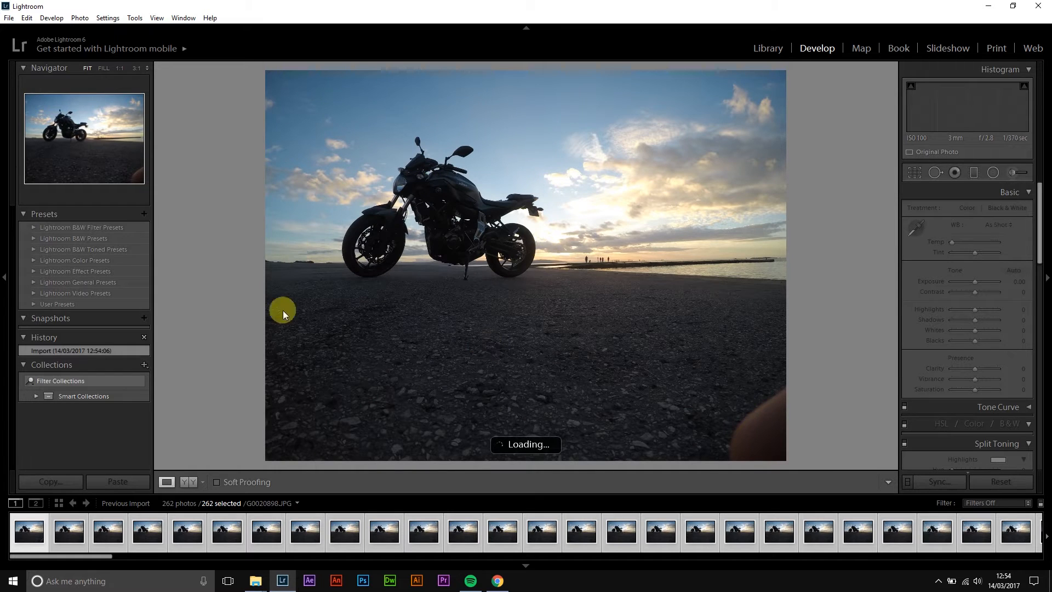
left_click(897, 530)
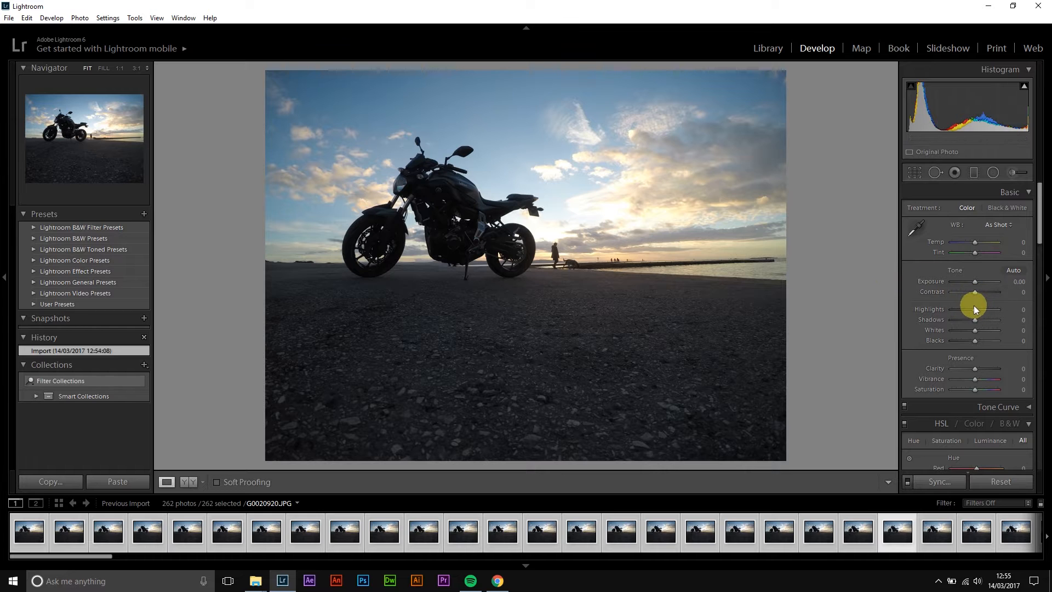
- Adjust the active photo's tone with Highlights at -100, Shadows at +100, Whites at +43 and Blacks at -21
left_click_drag(964, 309, 938, 306)
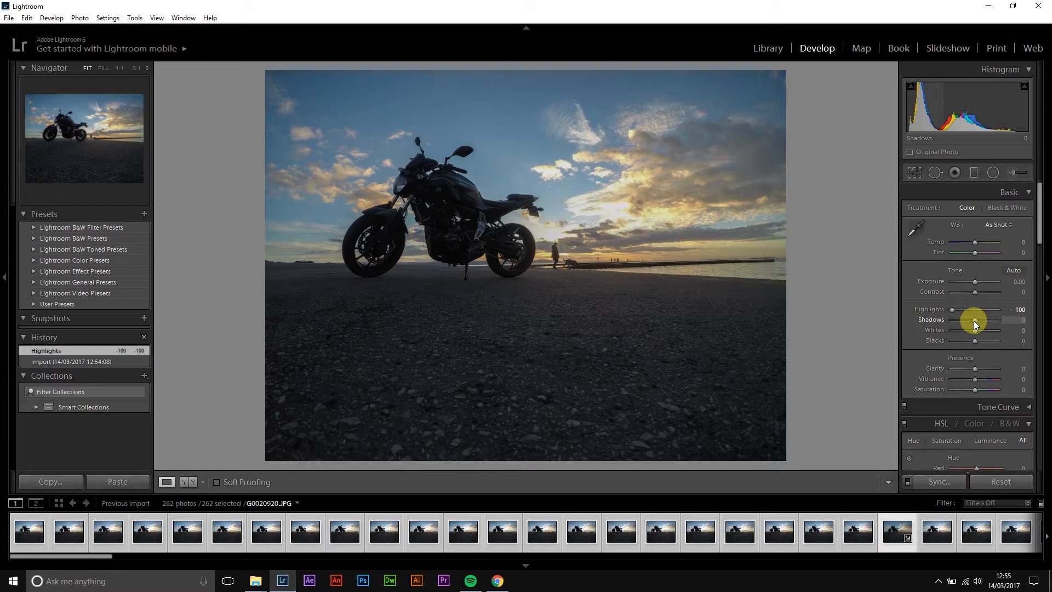
left_click_drag(974, 321, 1022, 321)
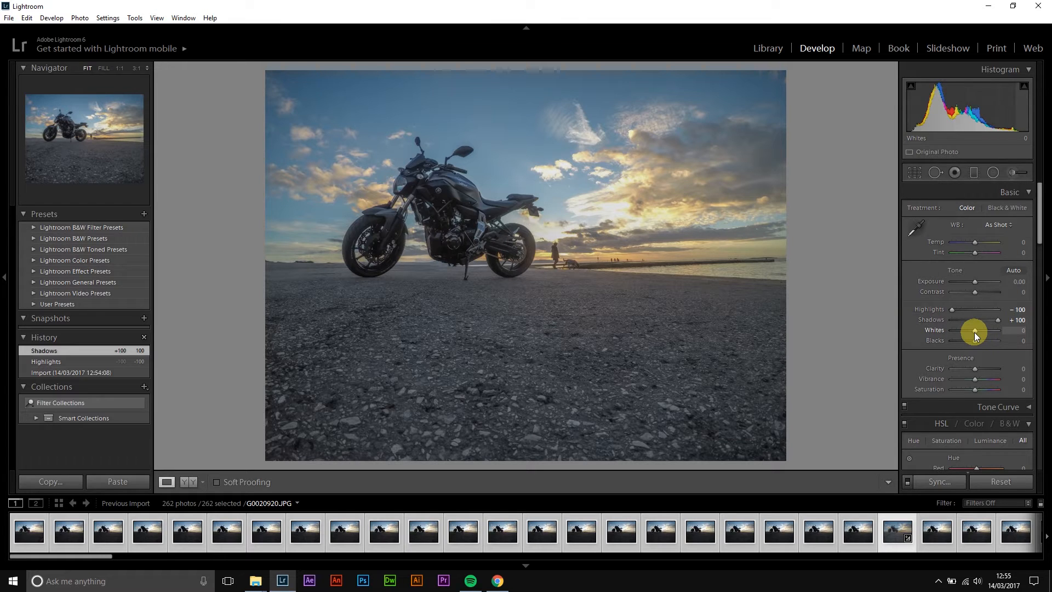
key("ctrl")
left_click(975, 331, "alt")
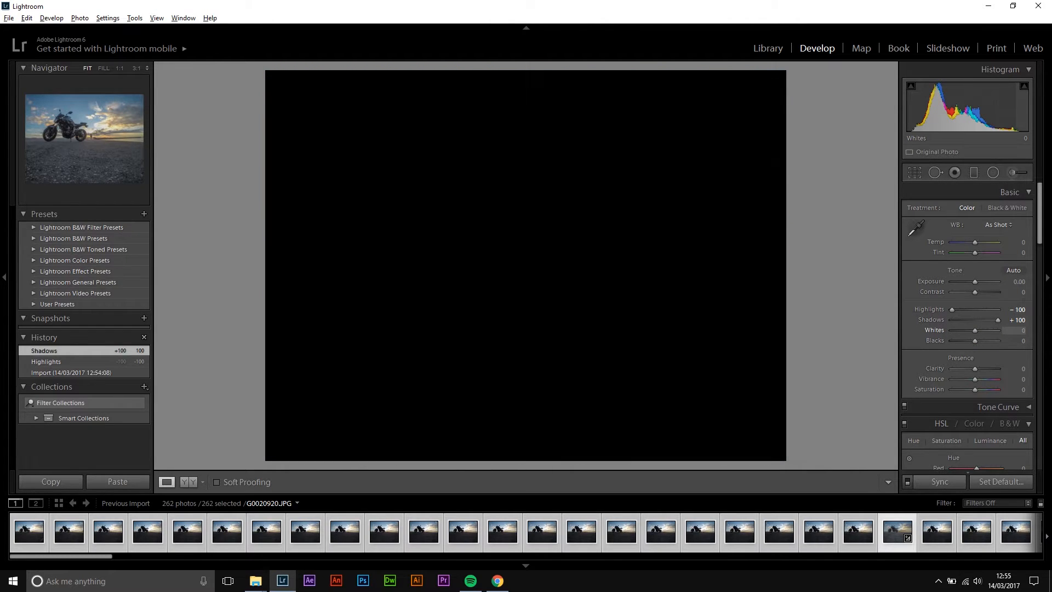
mouse_move(977, 331)
left_mouse_down()
mouse_move(964, 331)
mouse_move(983, 331)
left_mouse_up()
left_click(981, 330, "alt")
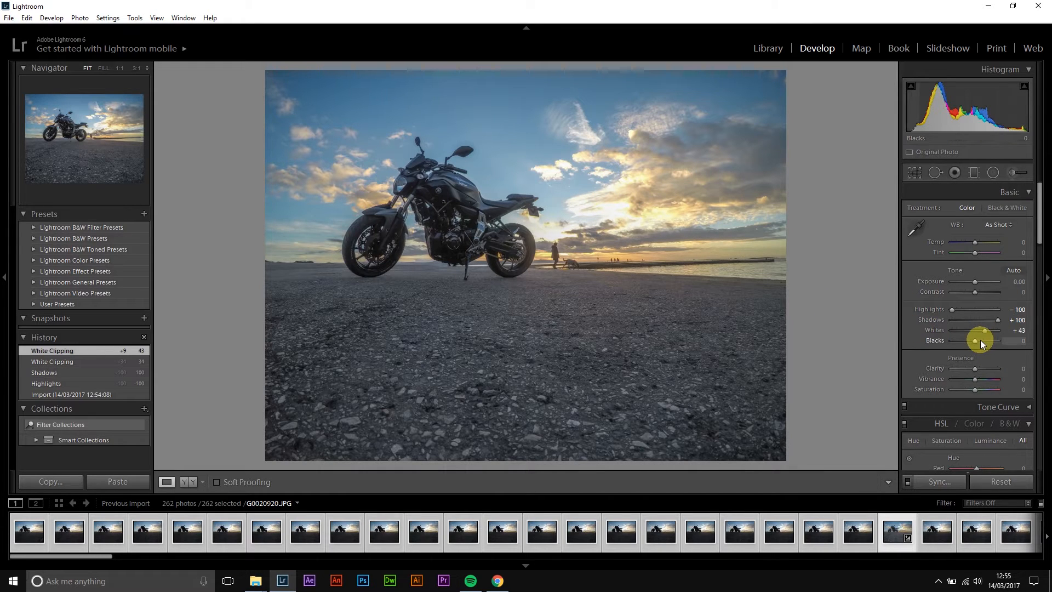
left_click_drag(973, 340, 969, 340)
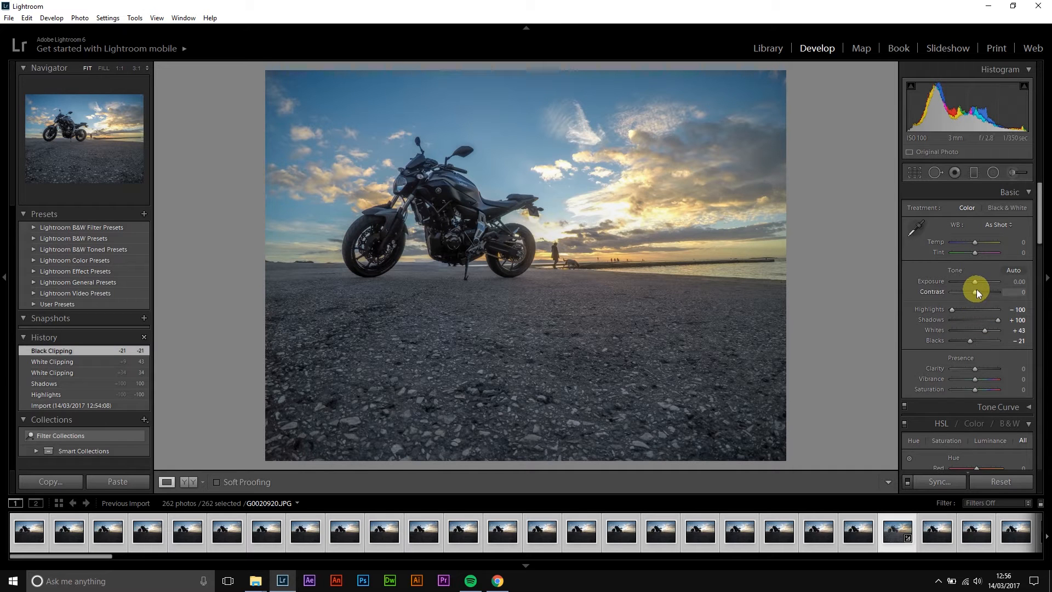
- Raise the active photo's Contrast to +29 and its Clarity to +36
left_click_drag(975, 292, 984, 292)
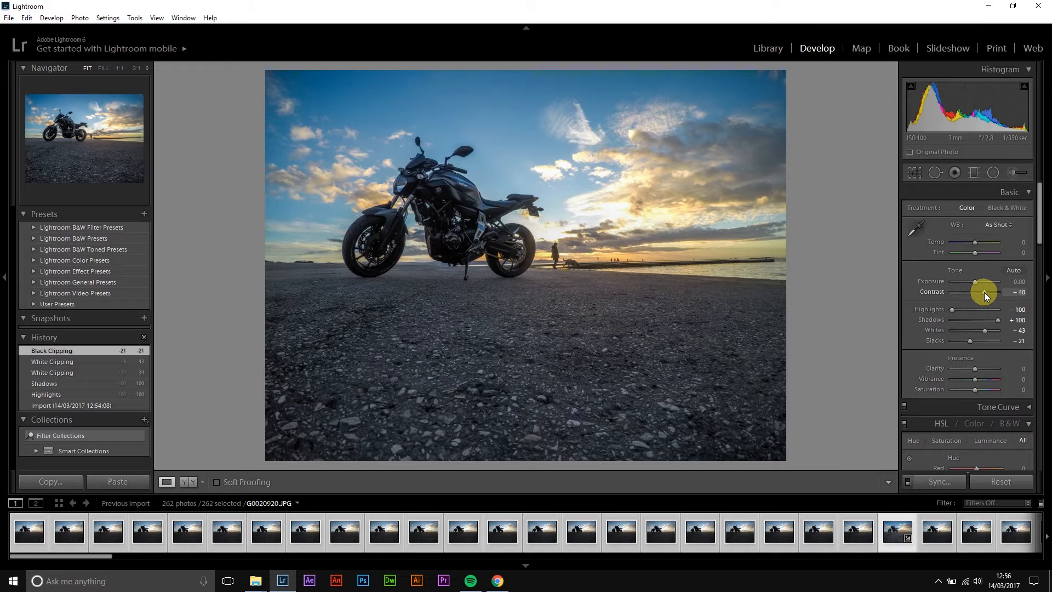
left_click_drag(984, 293, 981, 295)
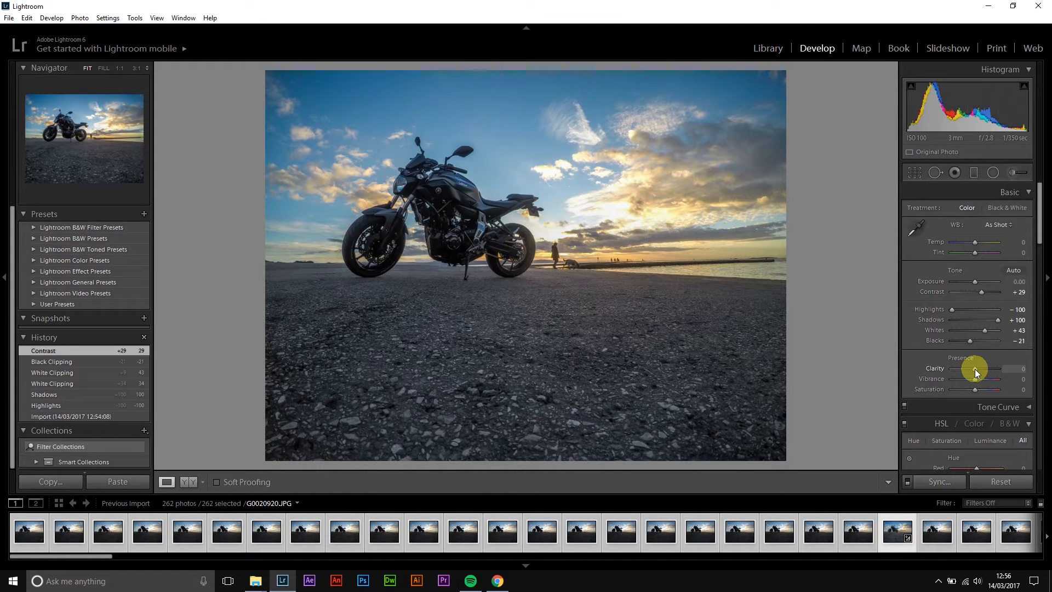
left_click_drag(975, 369, 984, 371)
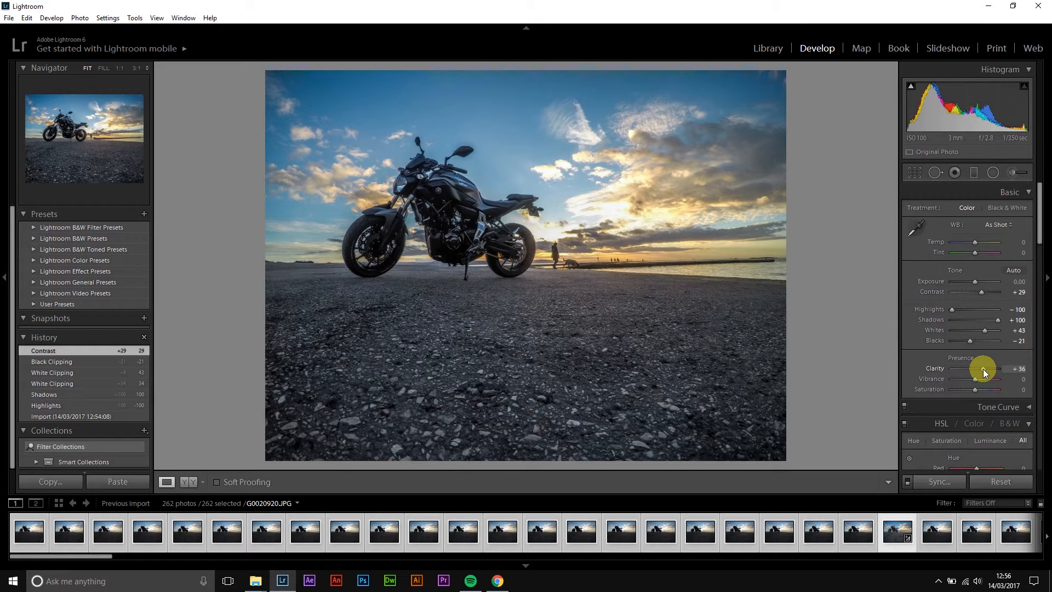
left_click_drag(983, 369, 983, 370)
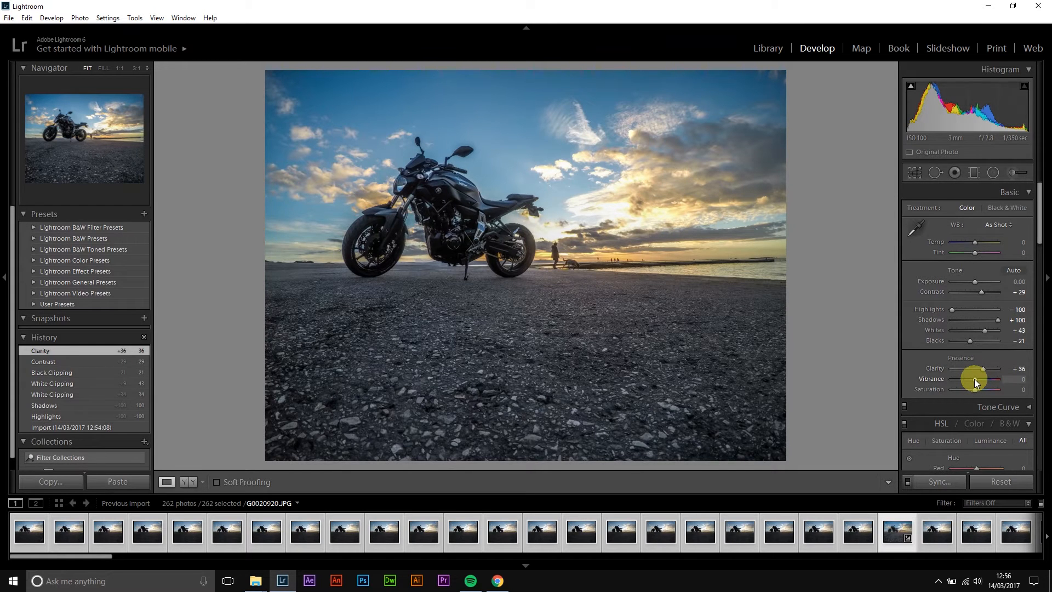
- Boost the photo's colours by setting Vibrance to +21 and Saturation to +14
left_click_drag(976, 380, 981, 380)
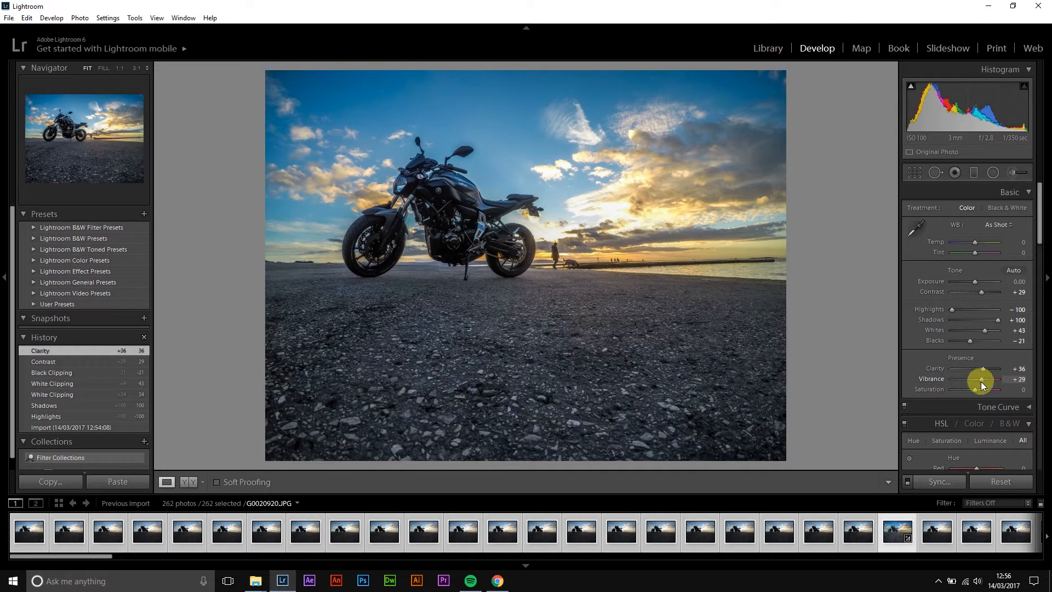
left_click_drag(979, 383, 978, 392)
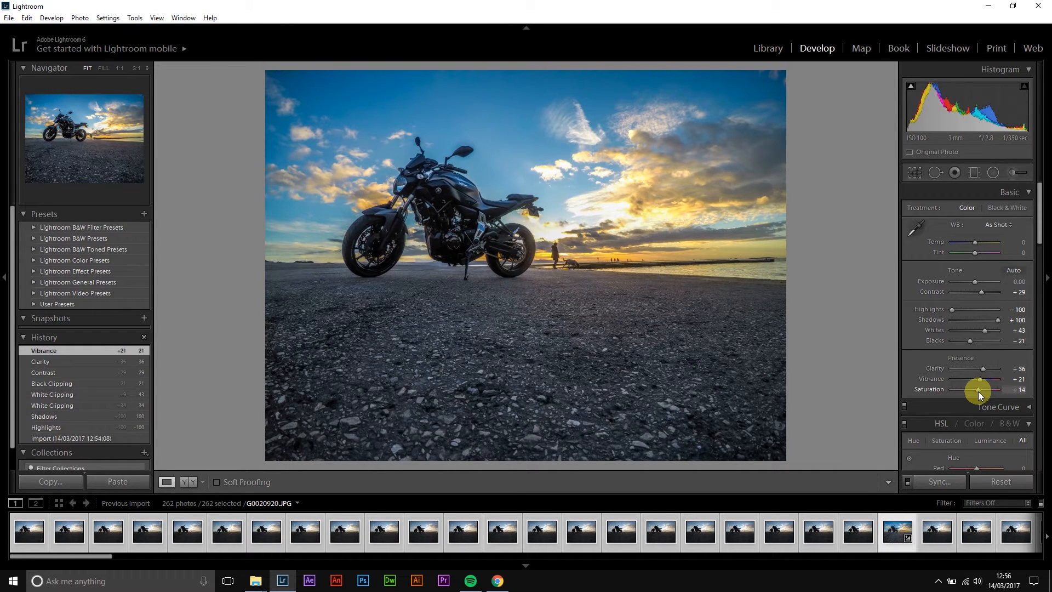
left_click_drag(979, 391, 978, 391)
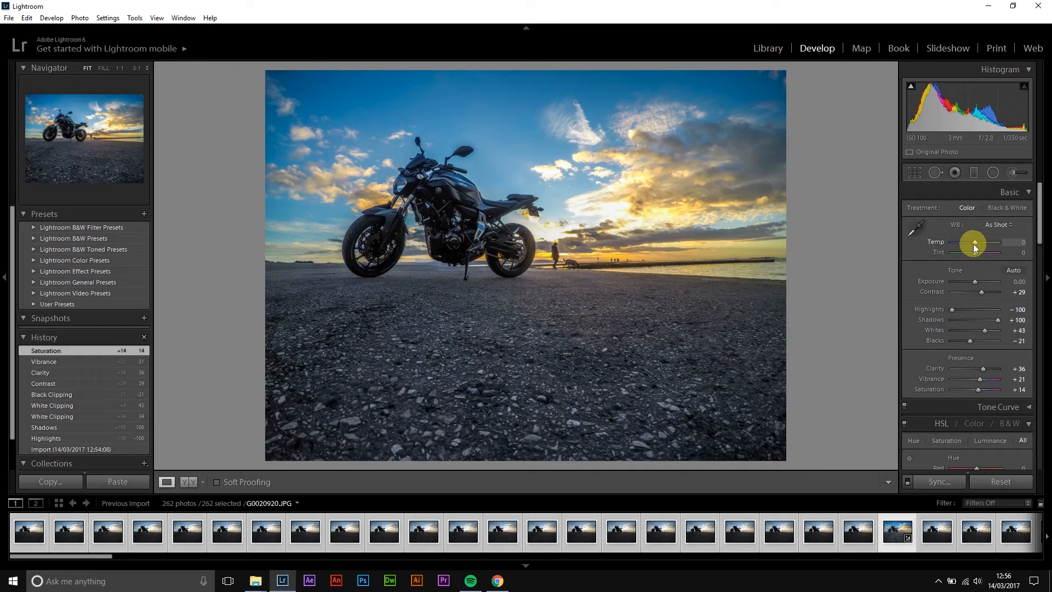
- Set the photo's white balance to a Temp of 0 and a Tint of +5
mouse_move(974, 243)
left_mouse_down()
mouse_move(939, 242)
mouse_move(979, 243)
left_mouse_up()
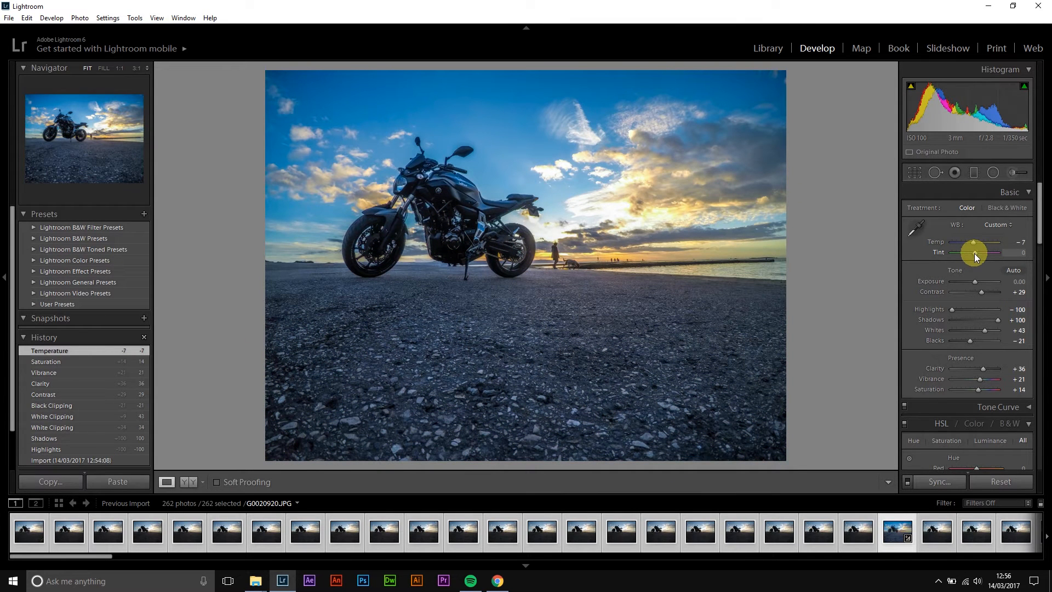
left_click_drag(975, 253, 976, 254)
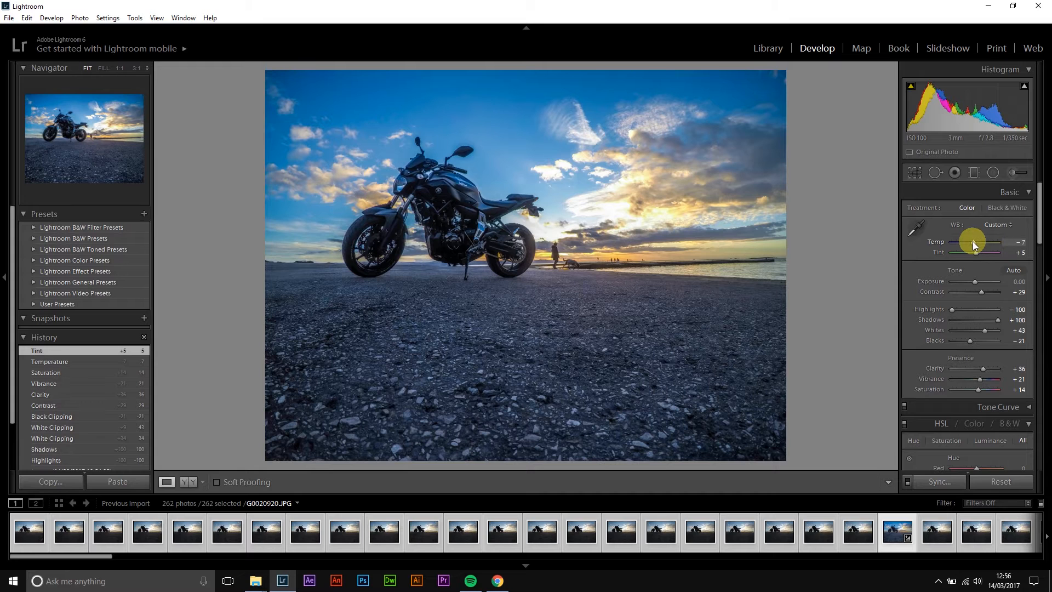
left_click_drag(972, 241, 974, 242)
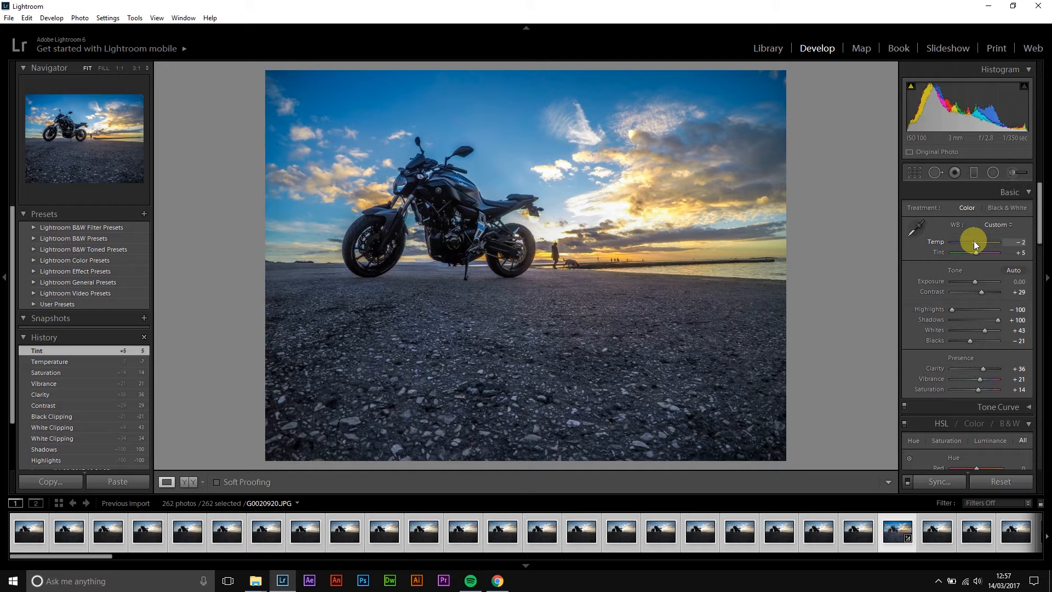
left_click(1016, 242)
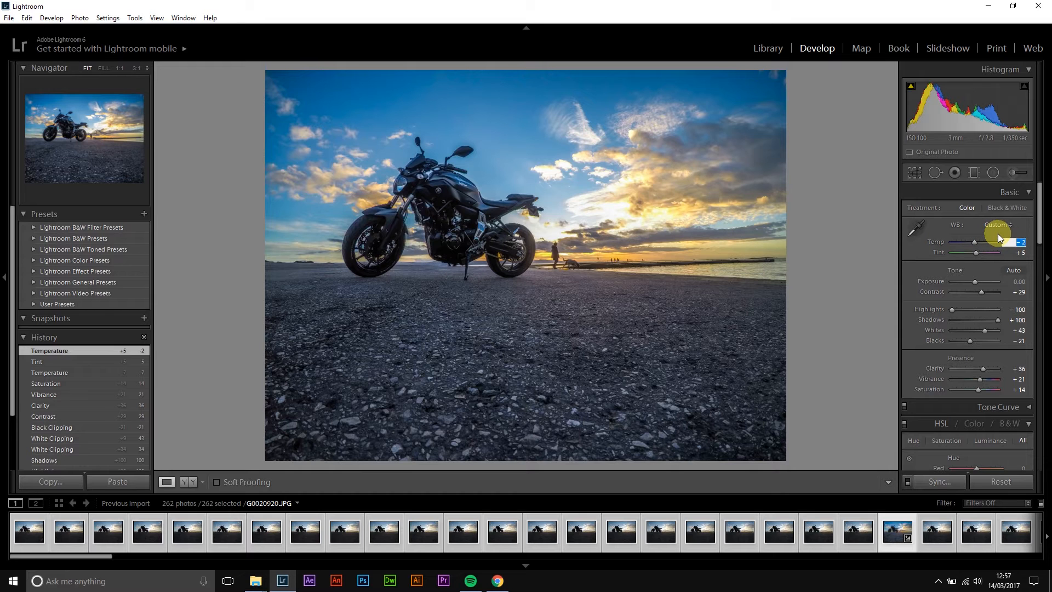
type("0")
left_click(977, 228)
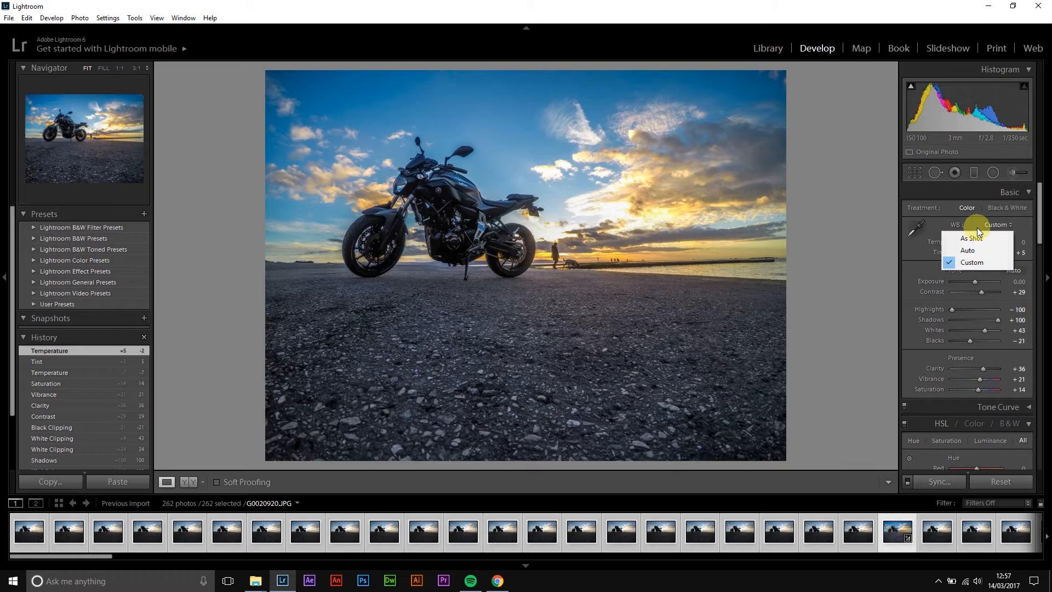
left_click(914, 251)
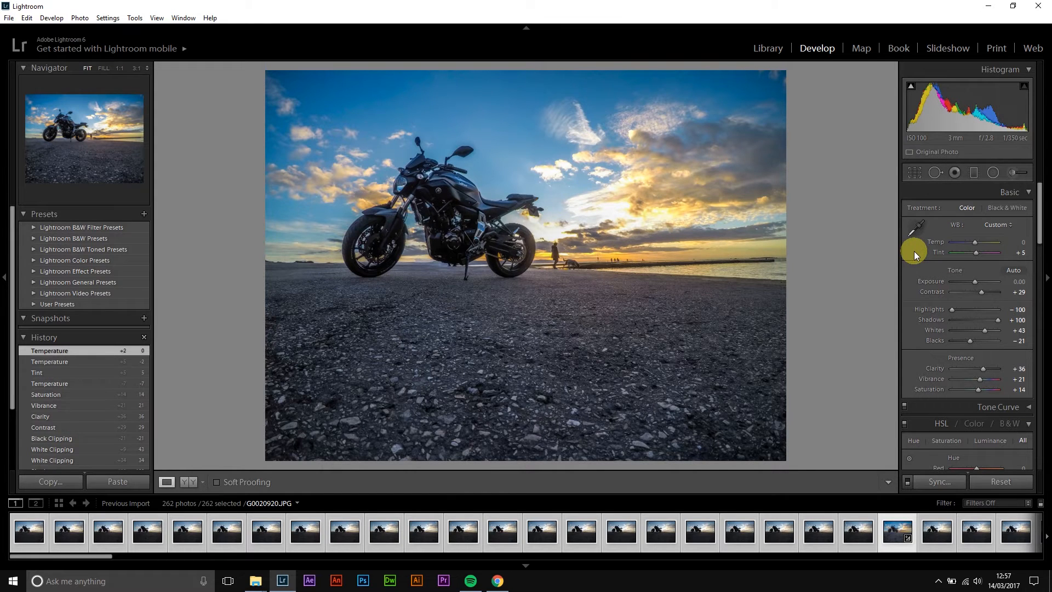
- Apply noise reduction to the photo with Luminance at 2 and Color at 100
left_click_drag(1037, 220, 1046, 378)
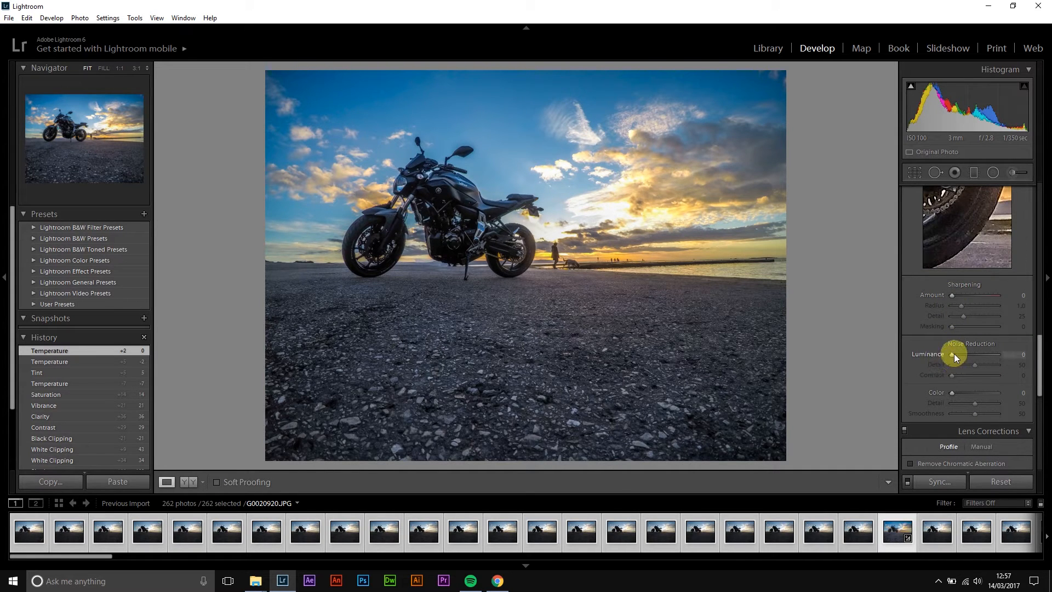
left_click_drag(954, 354, 961, 353)
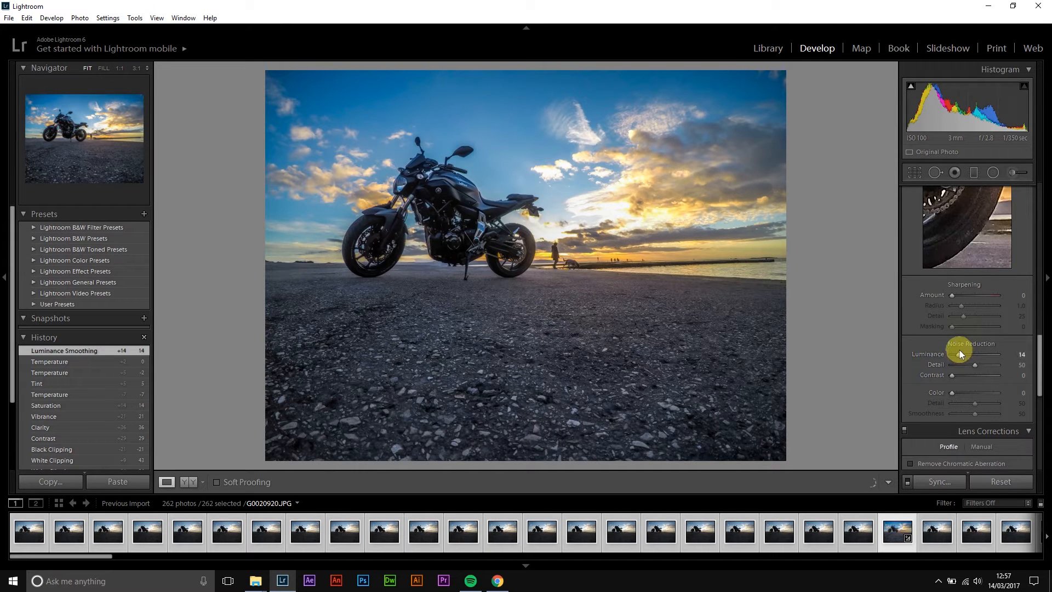
left_click_drag(959, 354, 952, 357)
left_click_drag(1041, 364, 1040, 376)
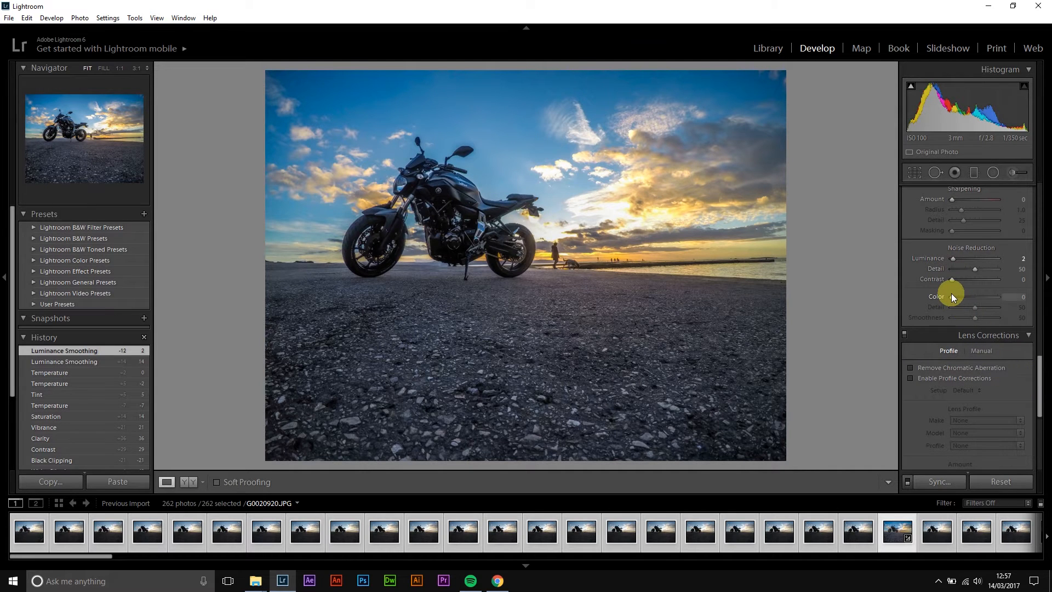
left_click_drag(952, 298, 1040, 300)
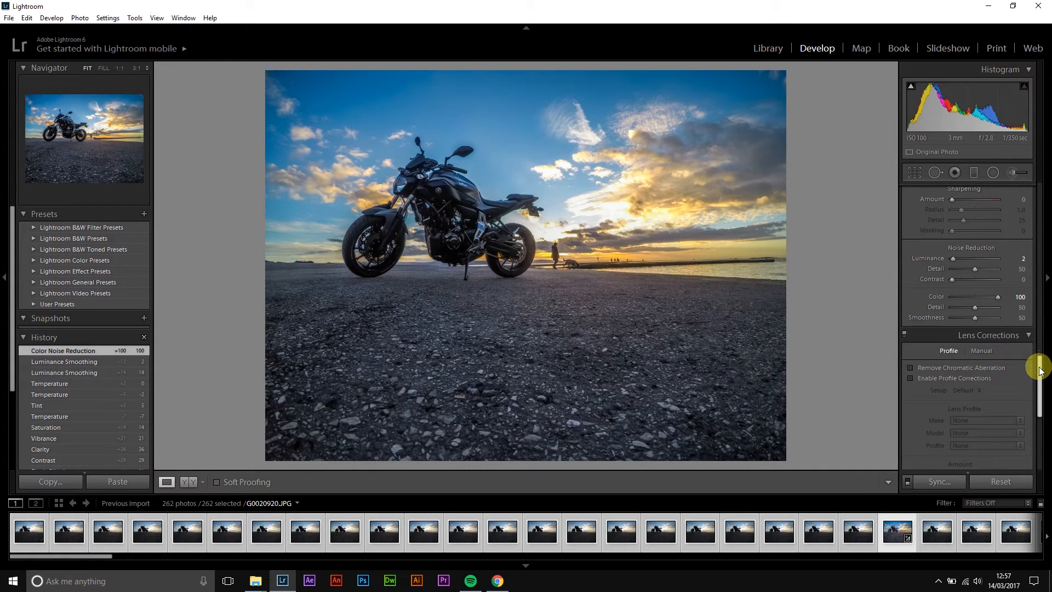
- Enable Remove Chromatic Aberration in the active photo's lens corrections
left_click_drag(1041, 370, 1040, 384)
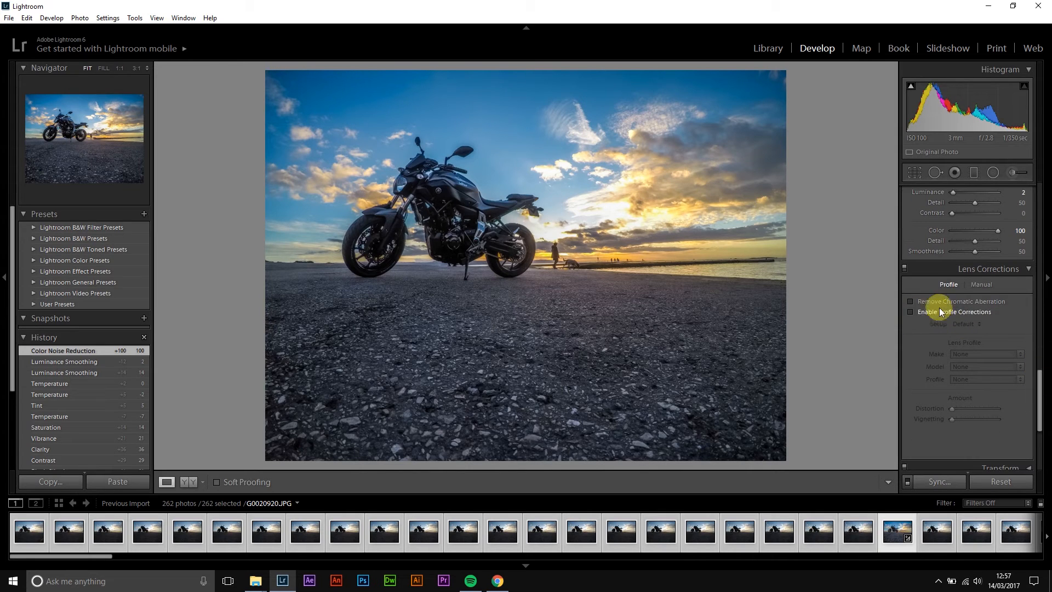
left_click(910, 301)
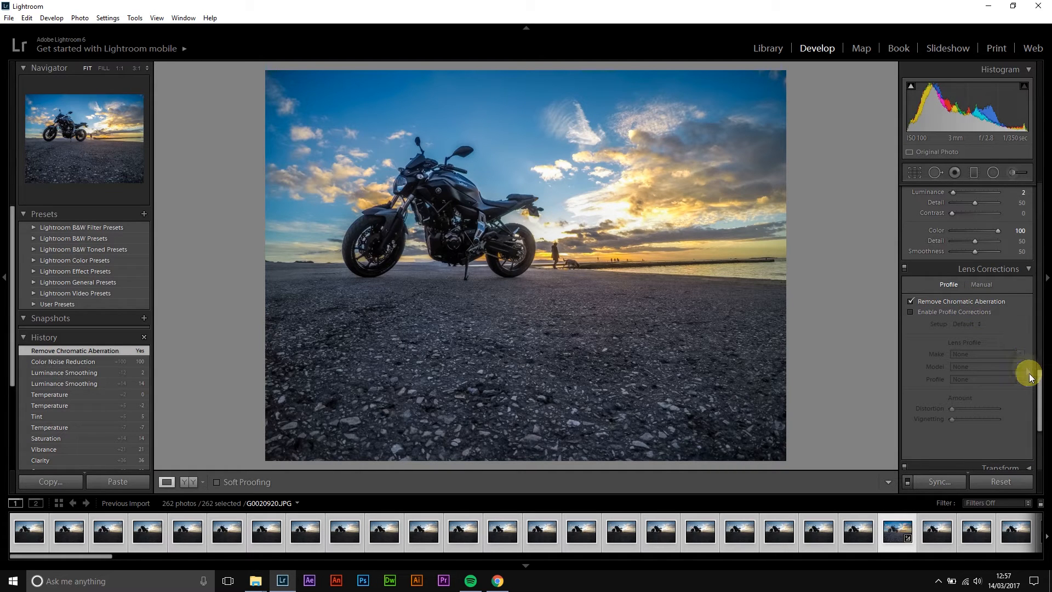
left_click_drag(1039, 383, 1037, 200)
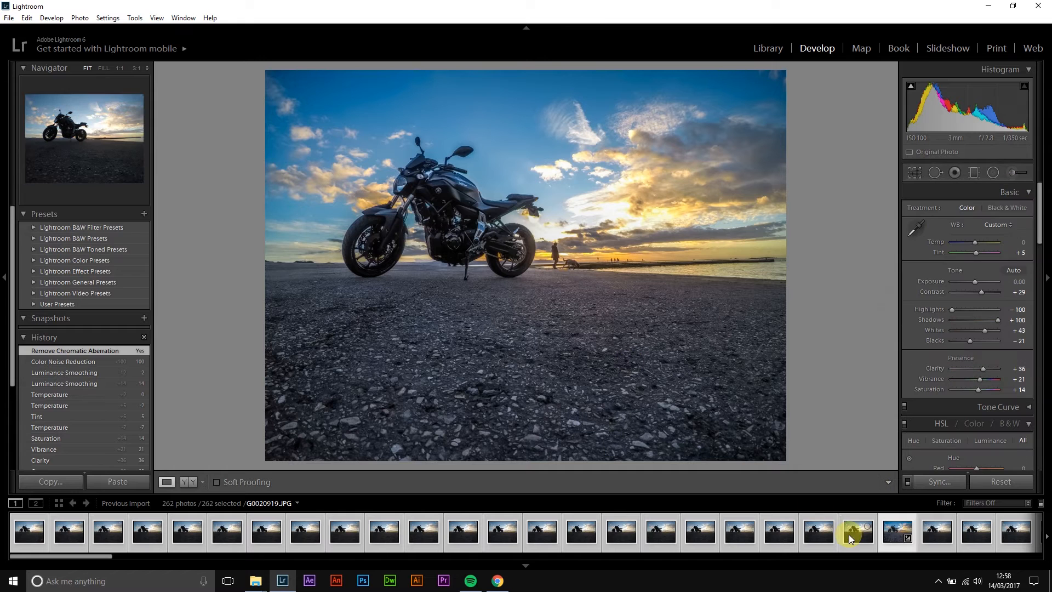
- Compare the unedited photo G0020919.JPG with the corrected G0020920.JPG, ending with the corrected photo active
left_click(853, 534)
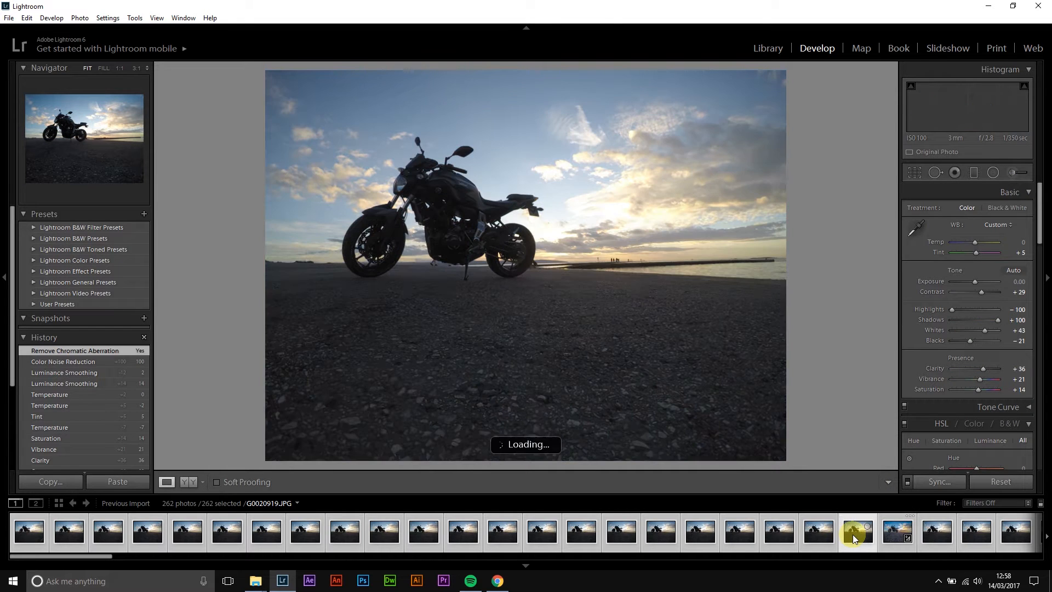
left_click(899, 531)
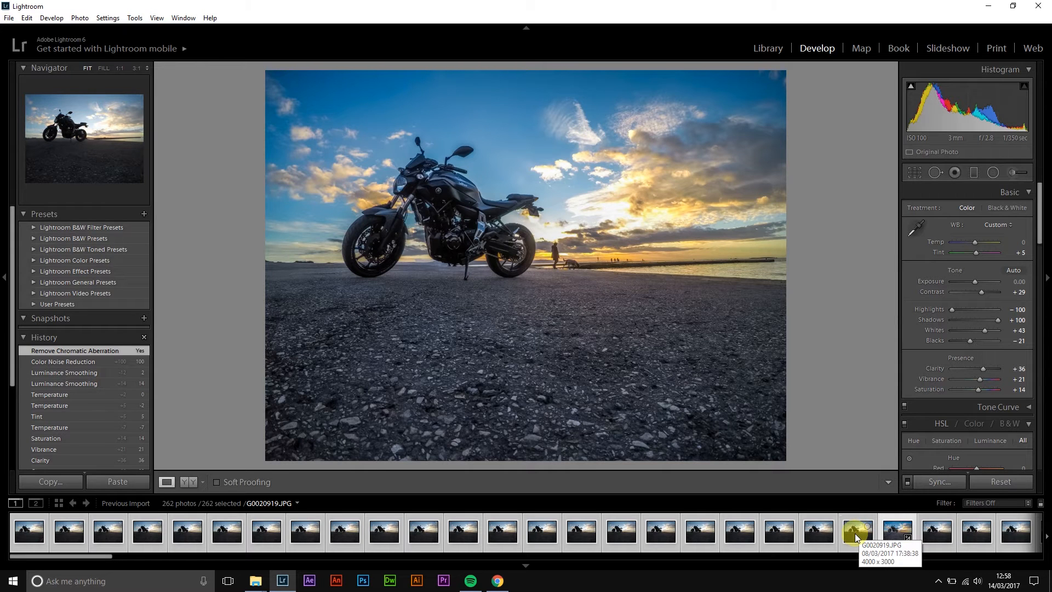
left_click(855, 534)
left_click(892, 534)
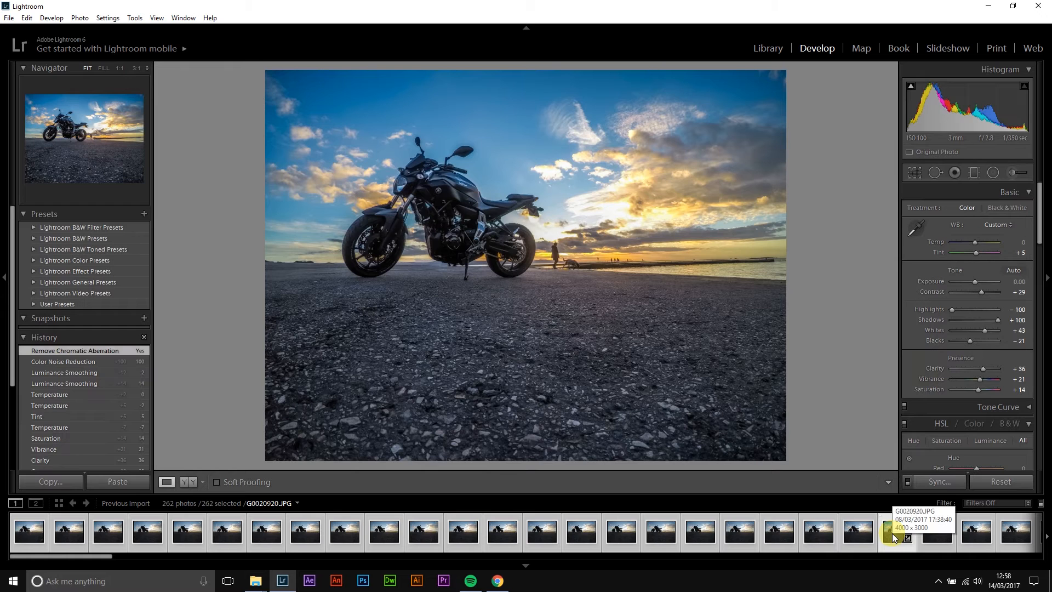
- Synchronize the corrected photo's develop settings to all selected photos and check another photo in the series
left_click(939, 483)
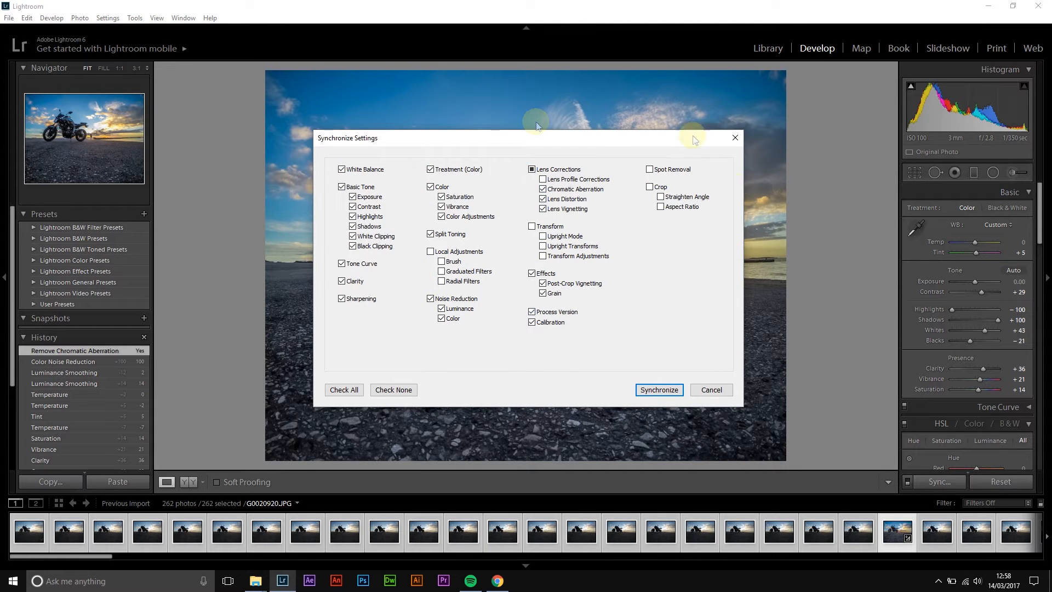
left_click(652, 392)
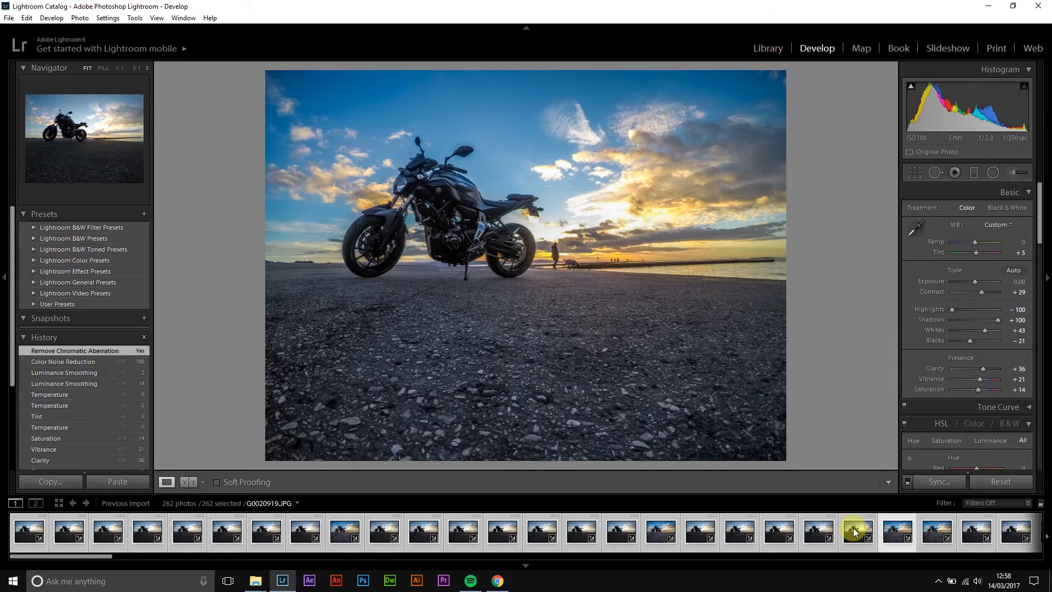
left_click(771, 535)
left_click(698, 539)
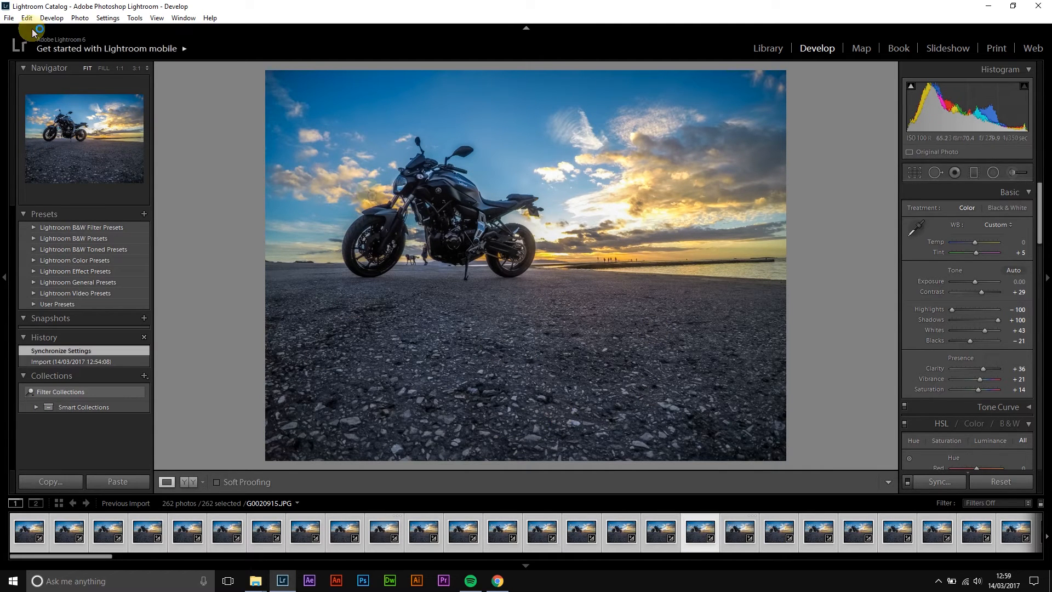
- Set up an export of all selected photos, creating a folder named images1 inside Tutorial\Video as the destination
left_click(8, 18)
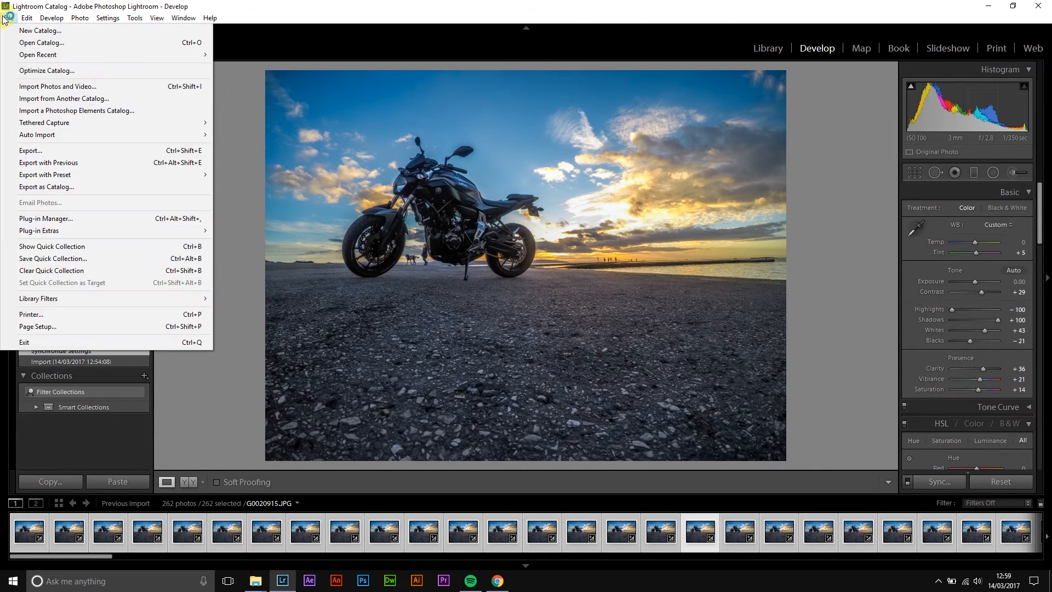
left_click(60, 152)
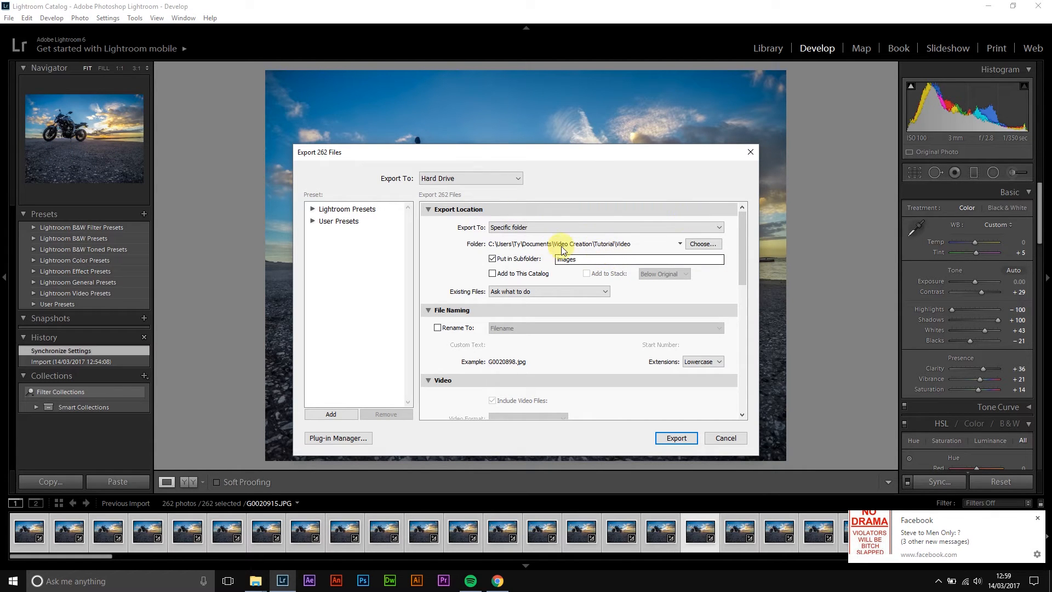
left_click(703, 245)
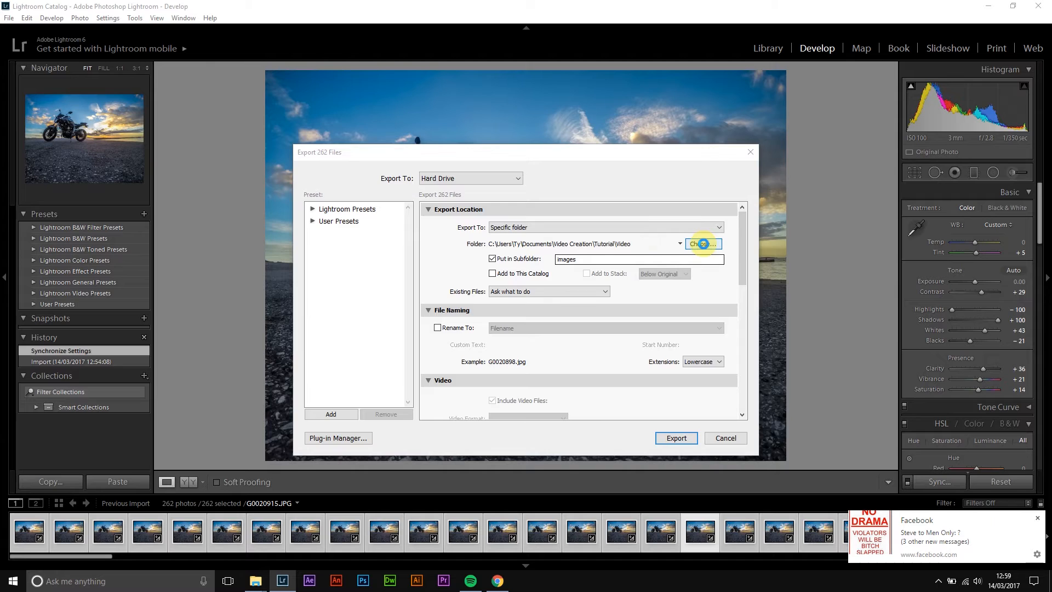
left_click(419, 250)
right_click(421, 253)
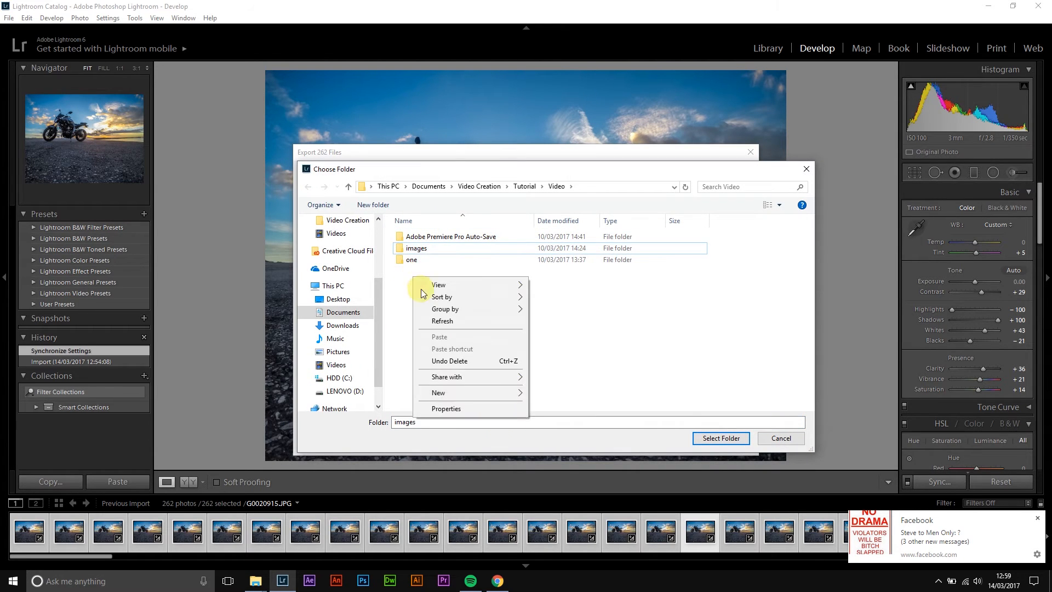
mouse_move(466, 392)
left_click(564, 395)
type("images1")
key("Return")
key("Return")
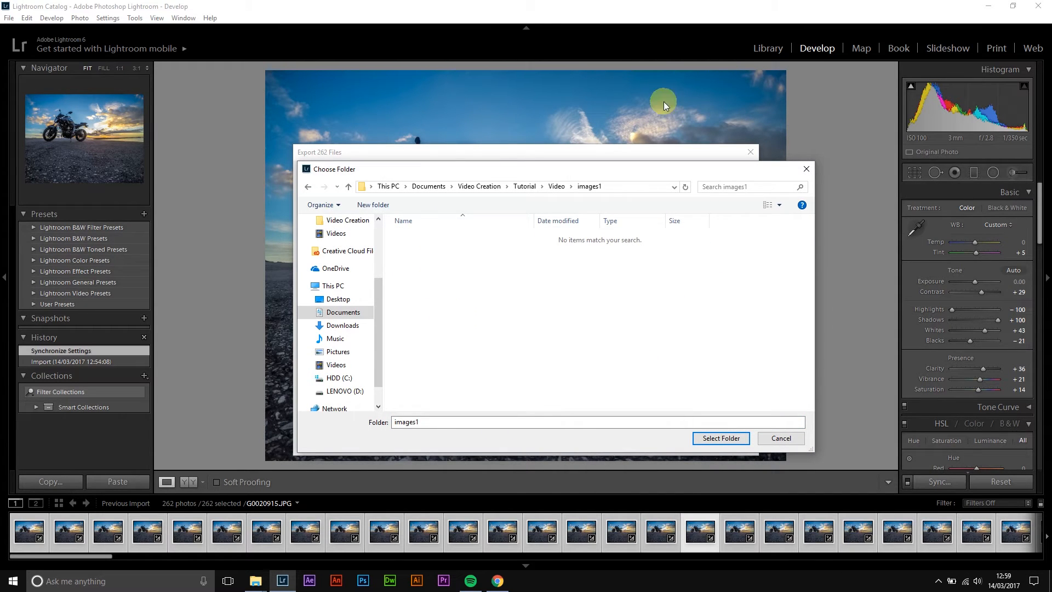
left_click(721, 438)
- Review the export's file settings, image sizing and location, and export the selected photos
left_click_drag(741, 274, 744, 356)
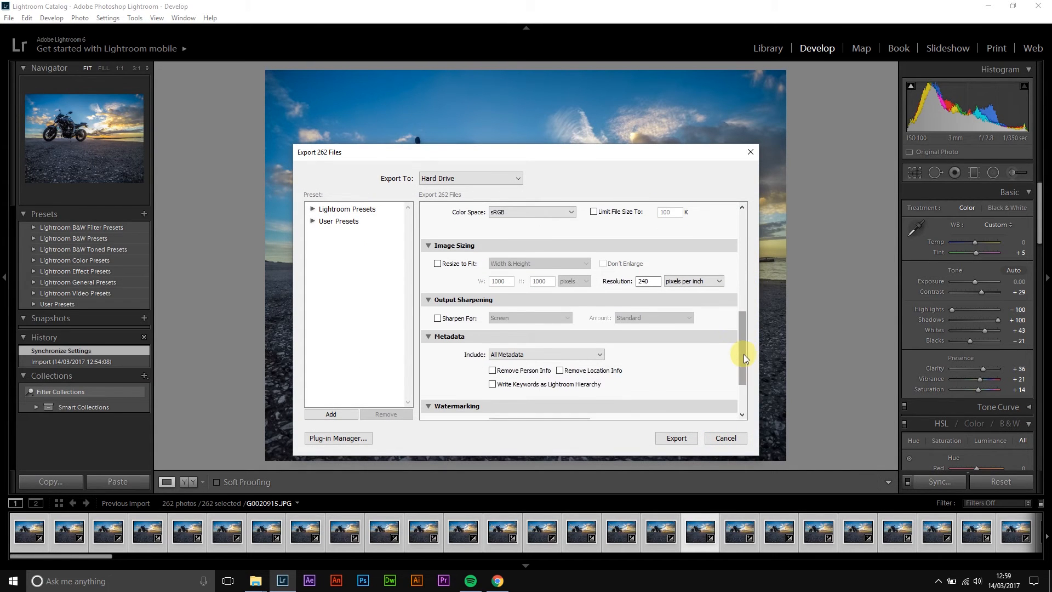
left_click_drag(747, 326, 742, 292)
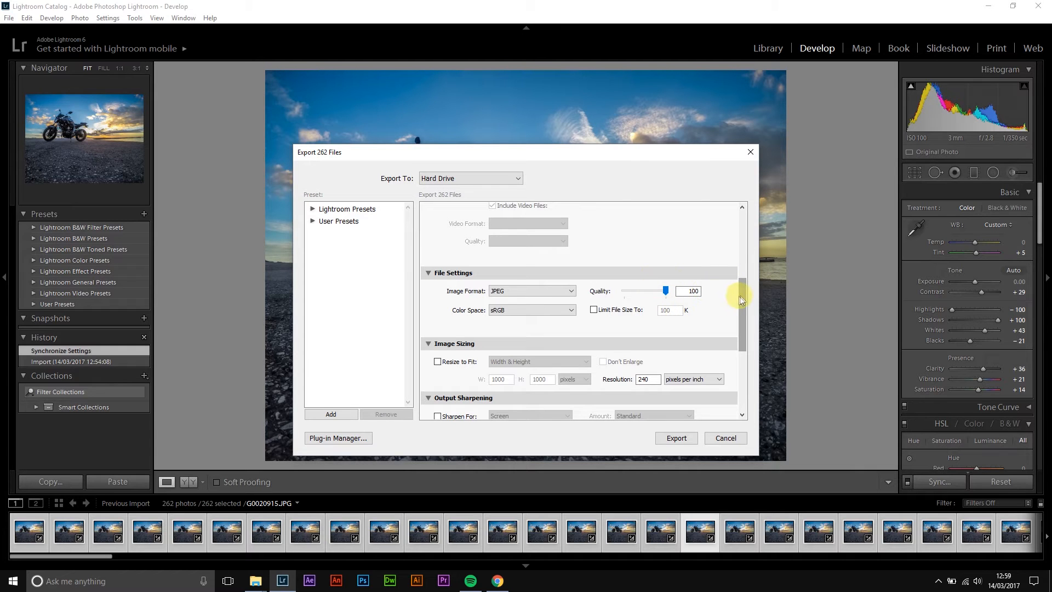
left_click_drag(742, 295, 734, 229)
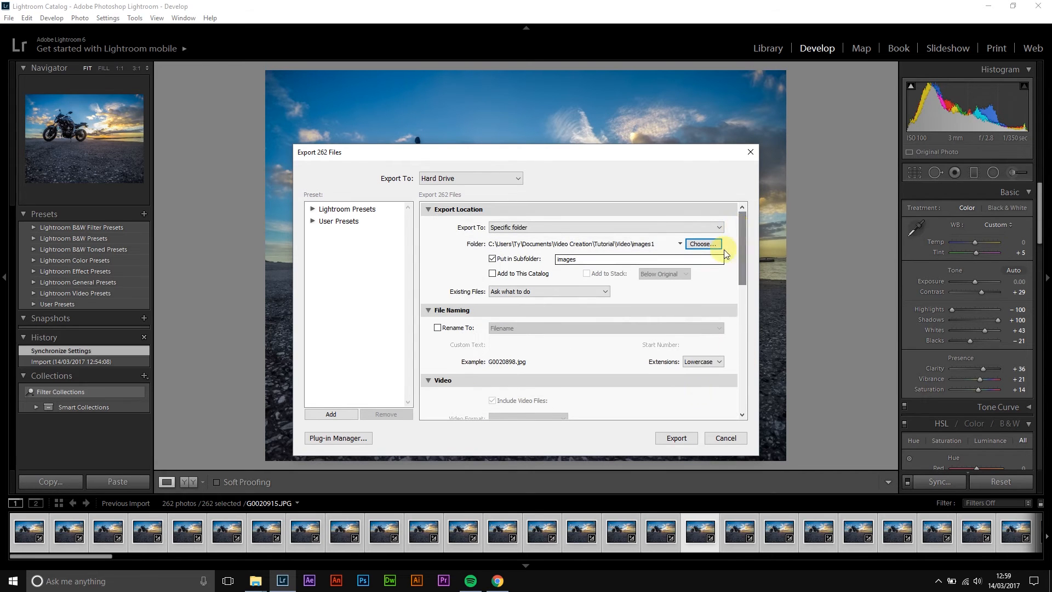
left_click(675, 438)
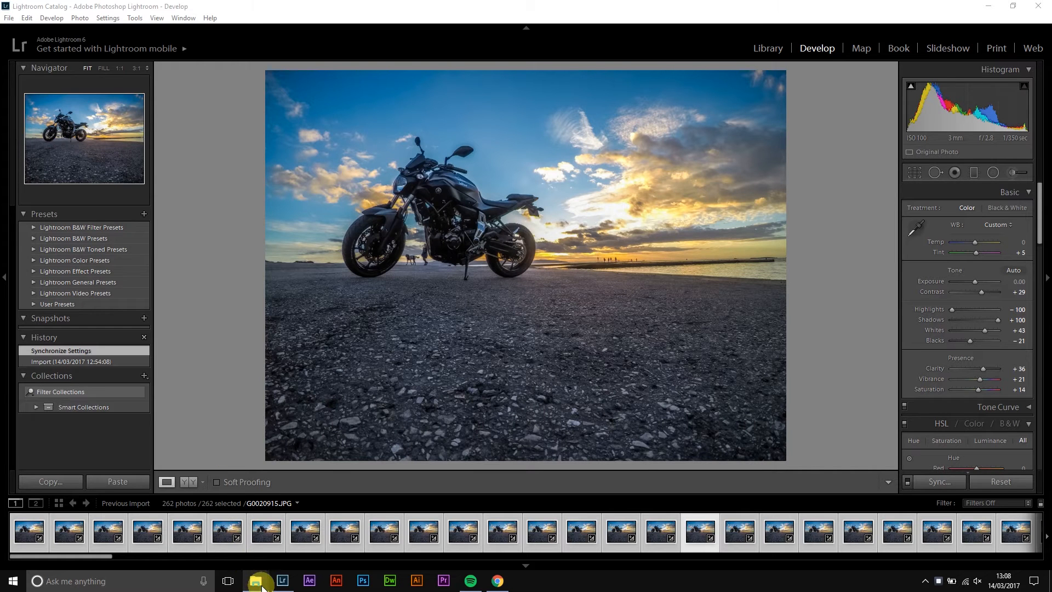
- Switch to File Explorer, inspect the exported photo G0020899 at full size, and clear the open windows to reach the desktop
mouse_move(259, 582)
left_click(281, 544)
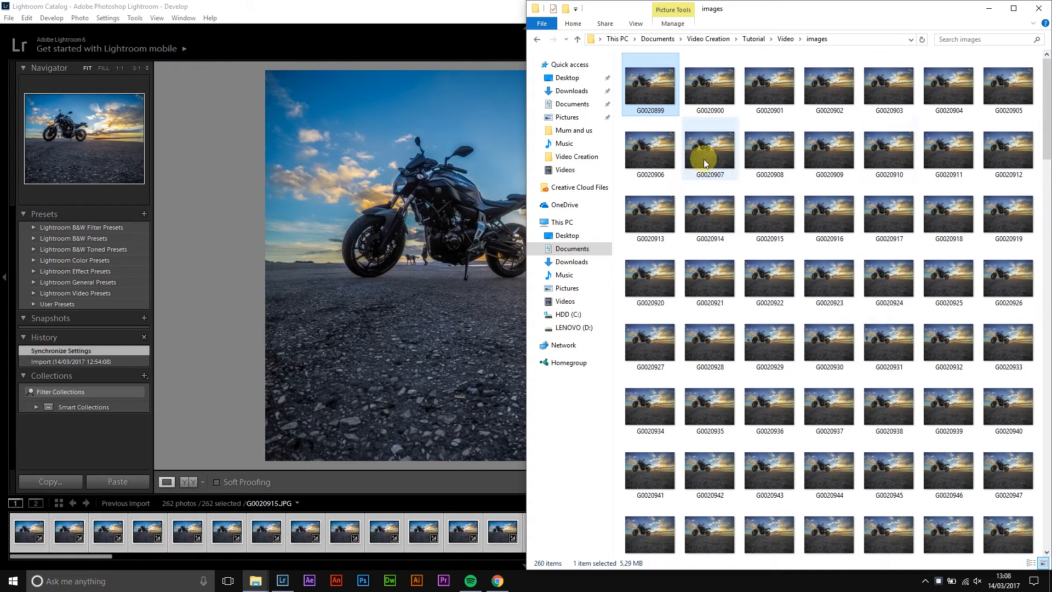
double_click(644, 99)
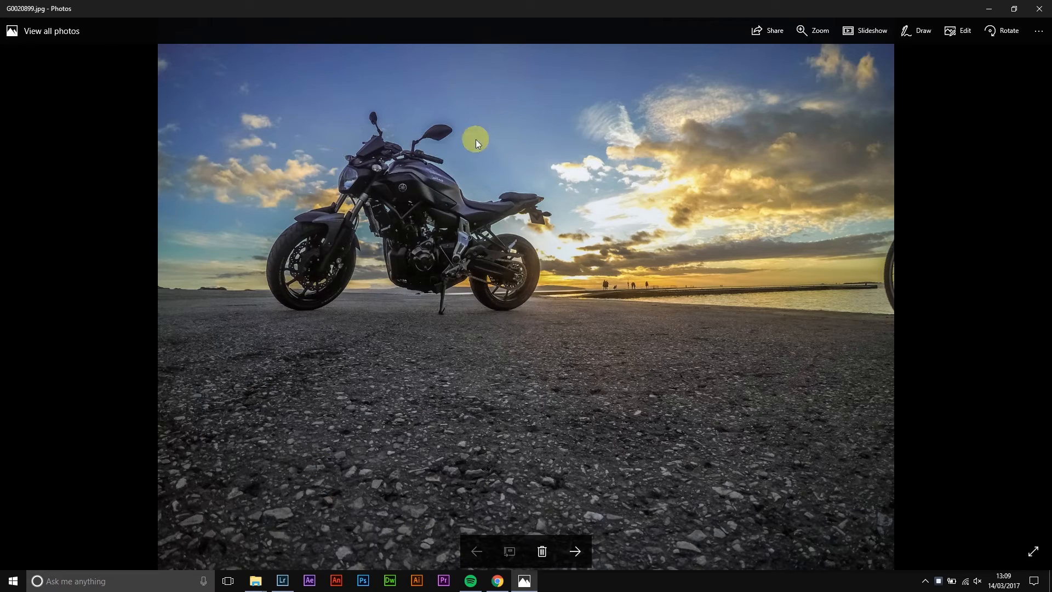
left_click(1039, 9)
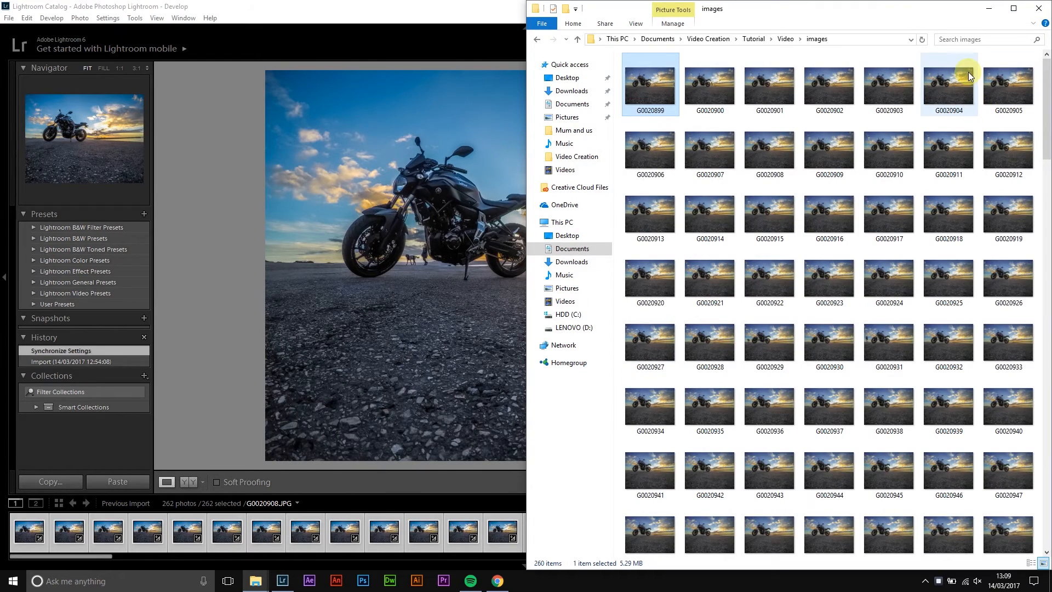
left_click(989, 9)
left_click(987, 9)
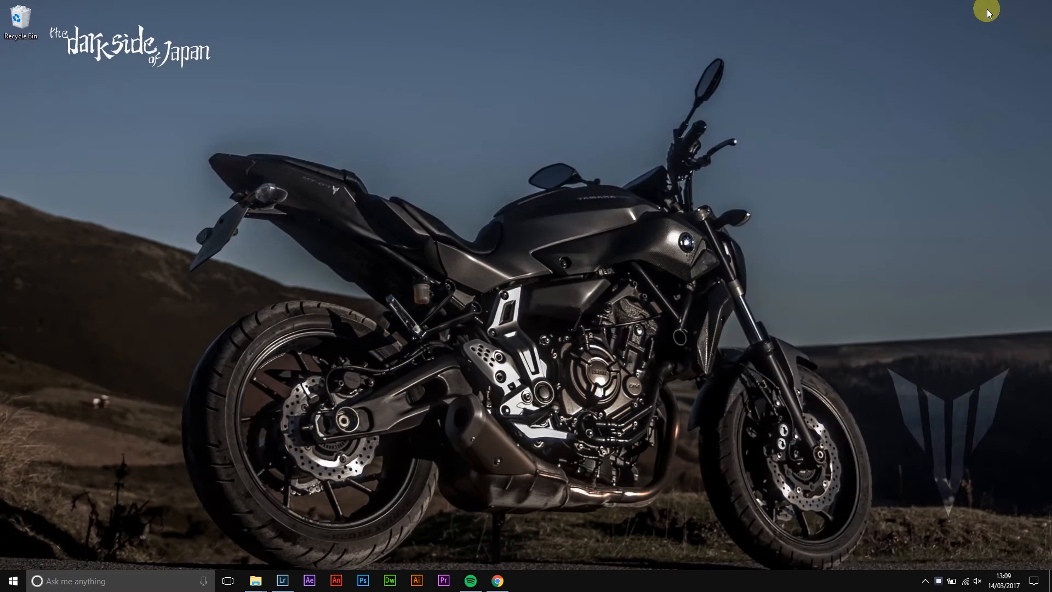
- Switch to Premiere Pro and create a new project named timelapse1
left_click(443, 582)
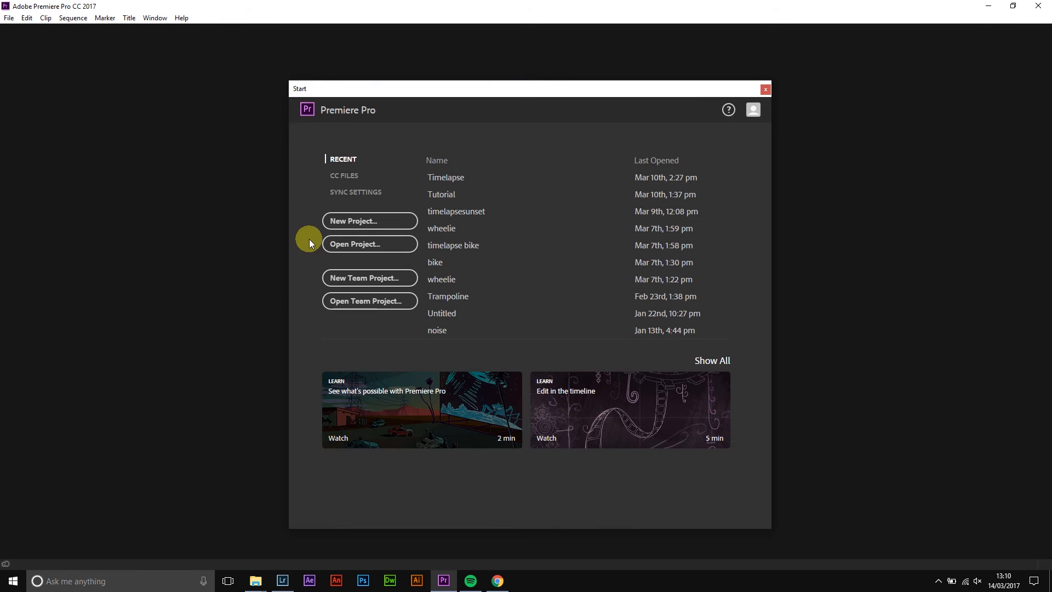
left_click(363, 222)
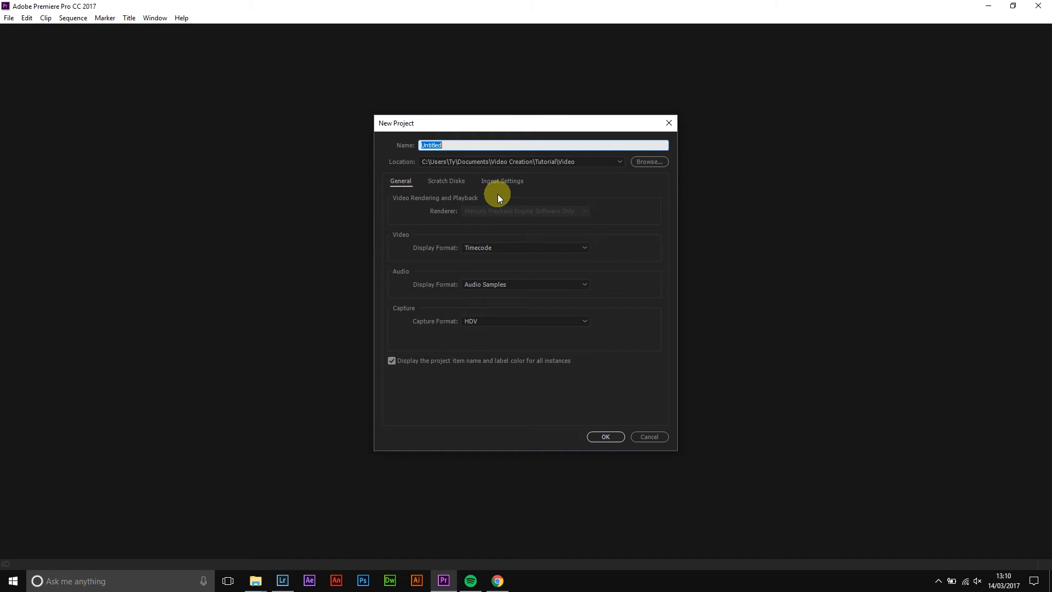
type("timelapse1")
left_click(614, 437)
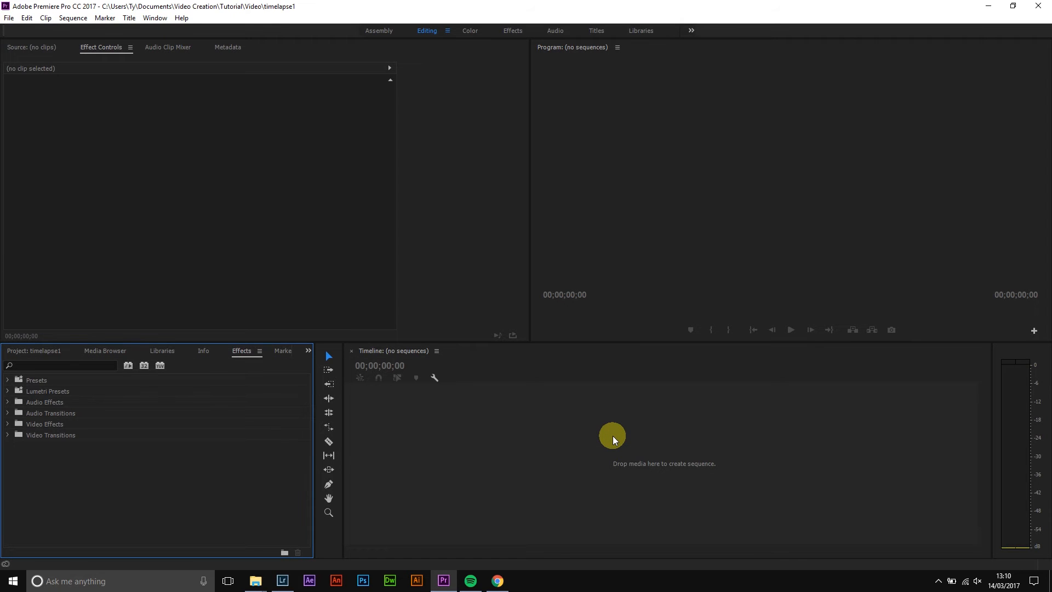
- Import the photos from the Tutorial\Video\images folder into the project as an image sequence starting at G0020899
left_click(47, 353)
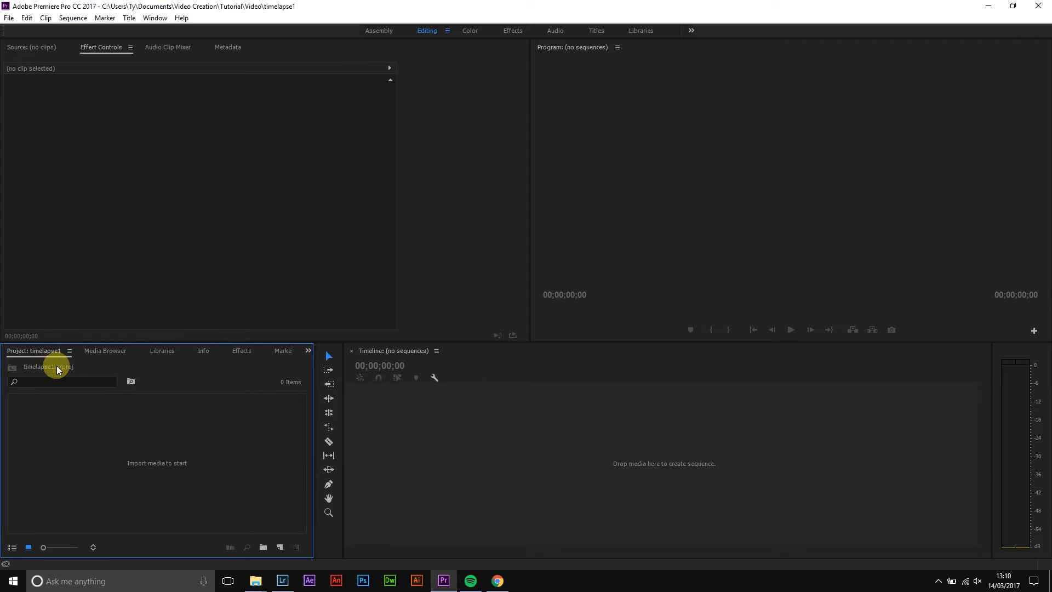
right_click(124, 437)
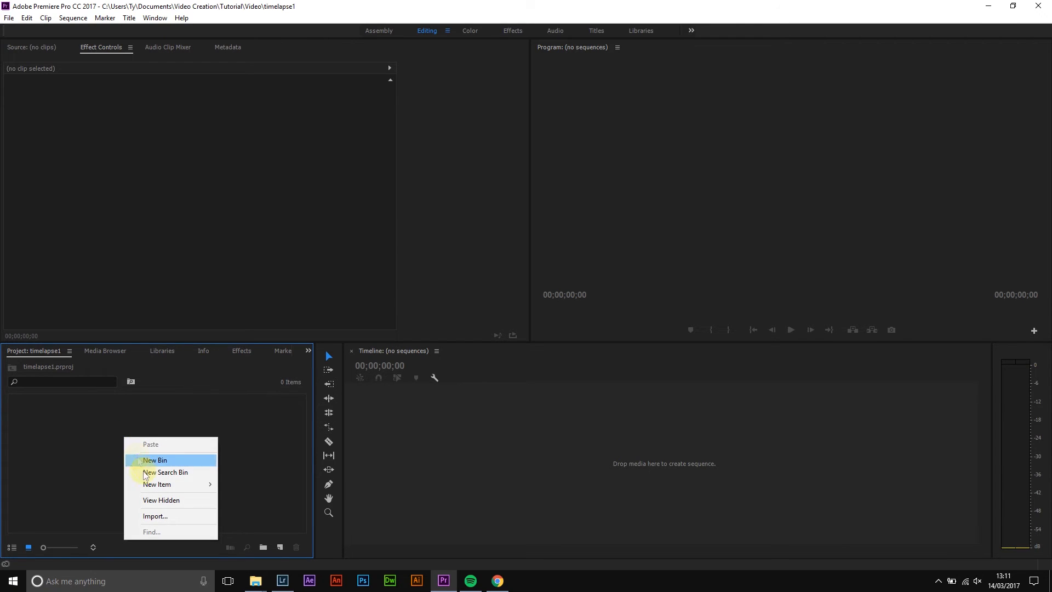
left_click(150, 515)
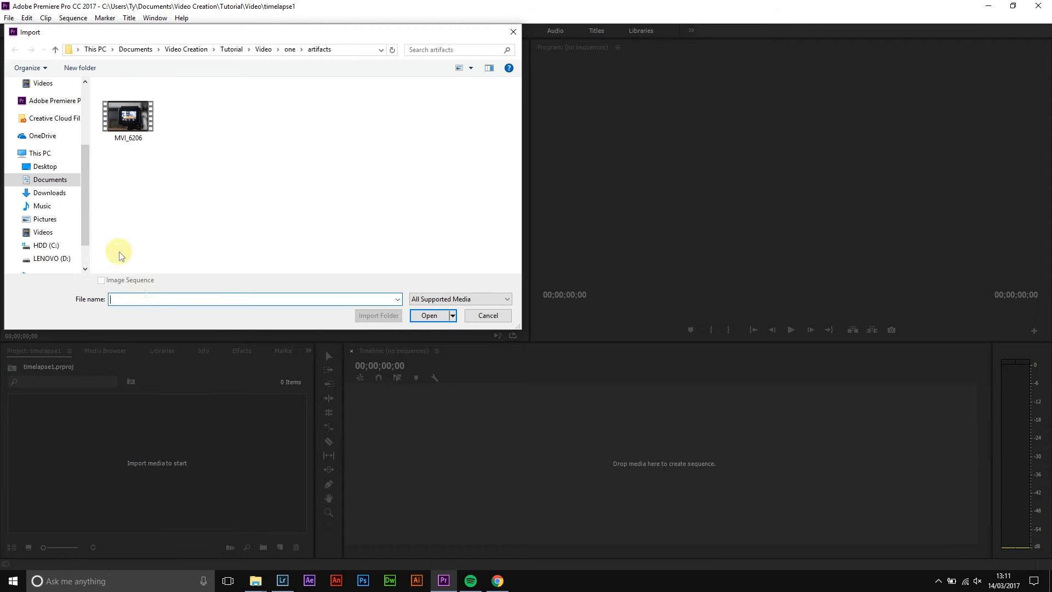
left_click(230, 50)
double_click(124, 111)
double_click(128, 114)
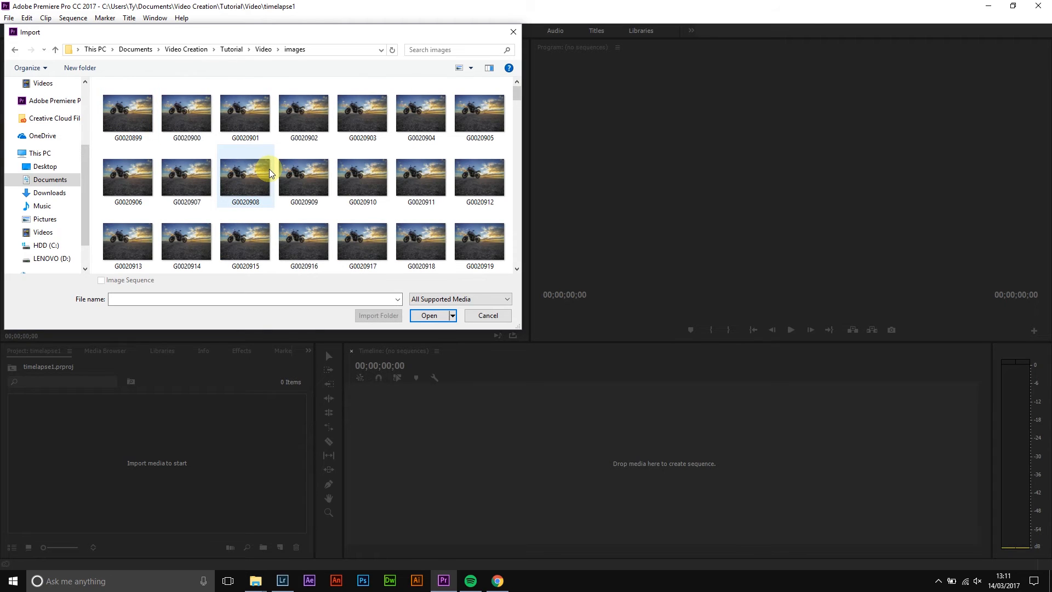
left_click(115, 102)
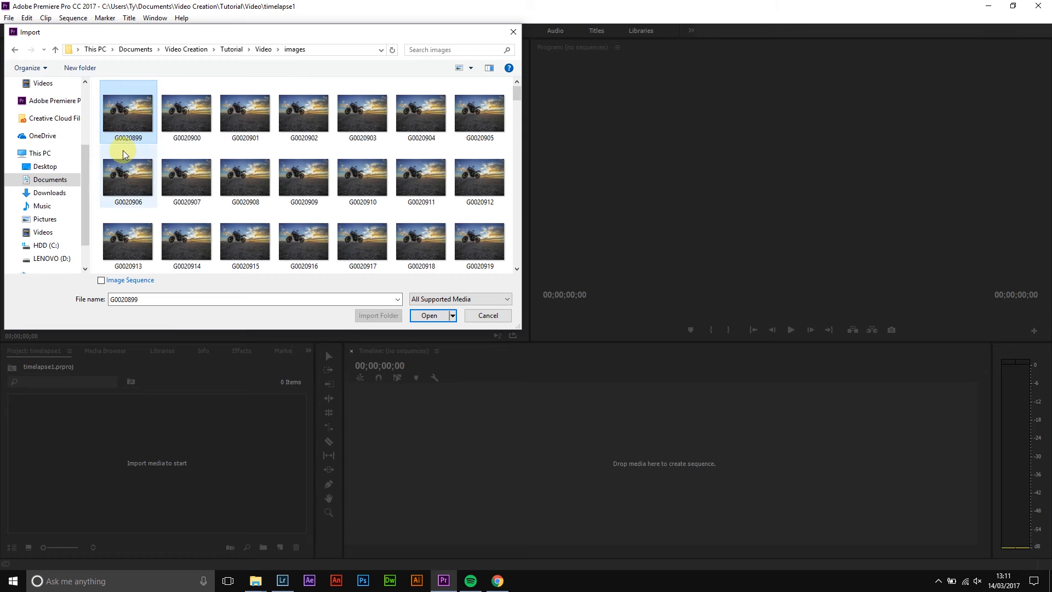
left_click(102, 281)
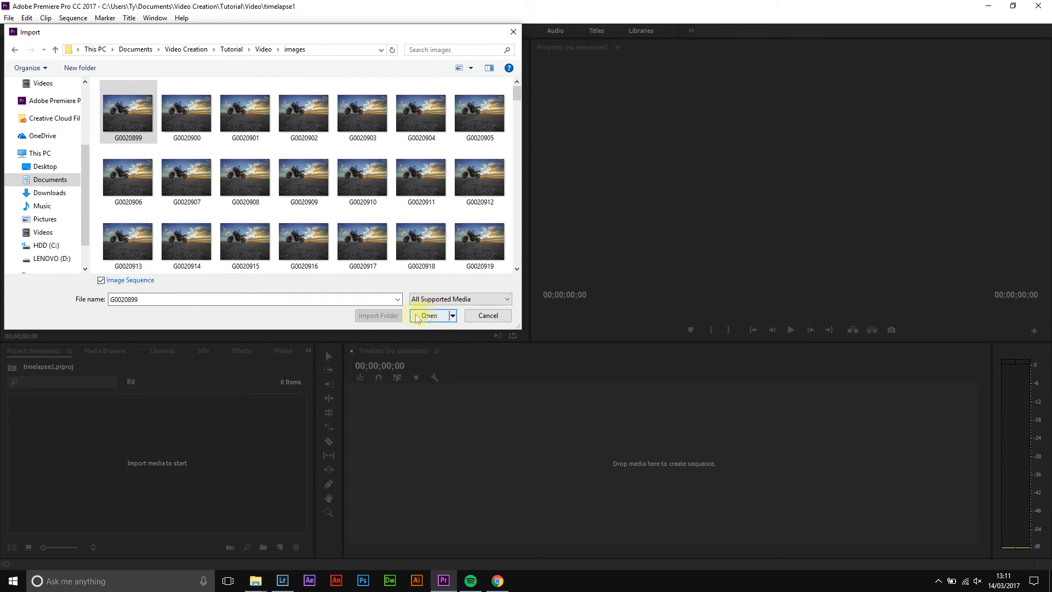
left_click(430, 316)
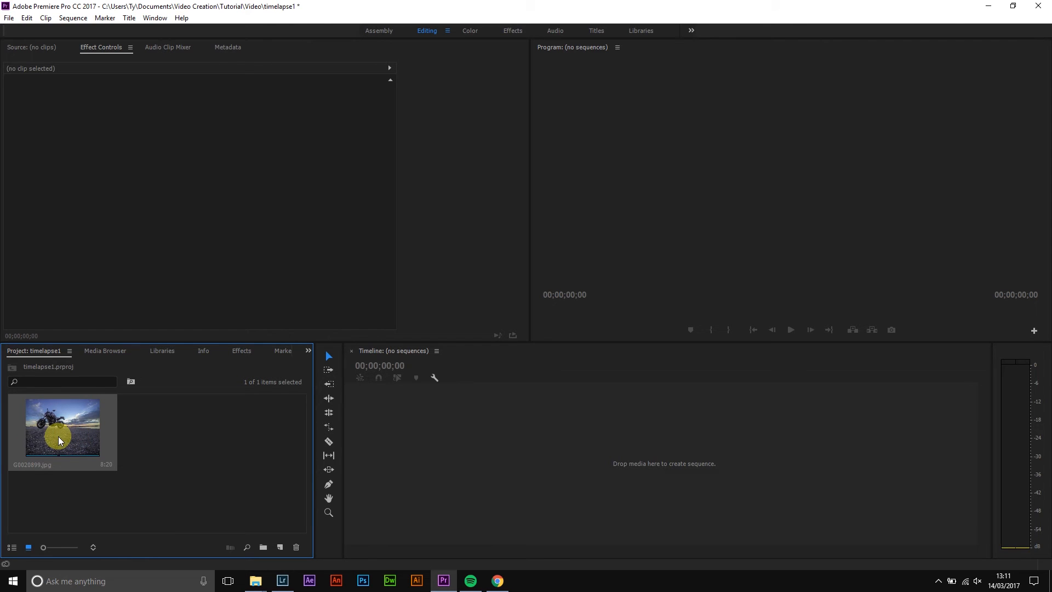
- Create a timeline sequence from the imported G0020899.jpg clip and set the program preview's playback resolution to 1/8
left_click_drag(70, 429, 427, 455)
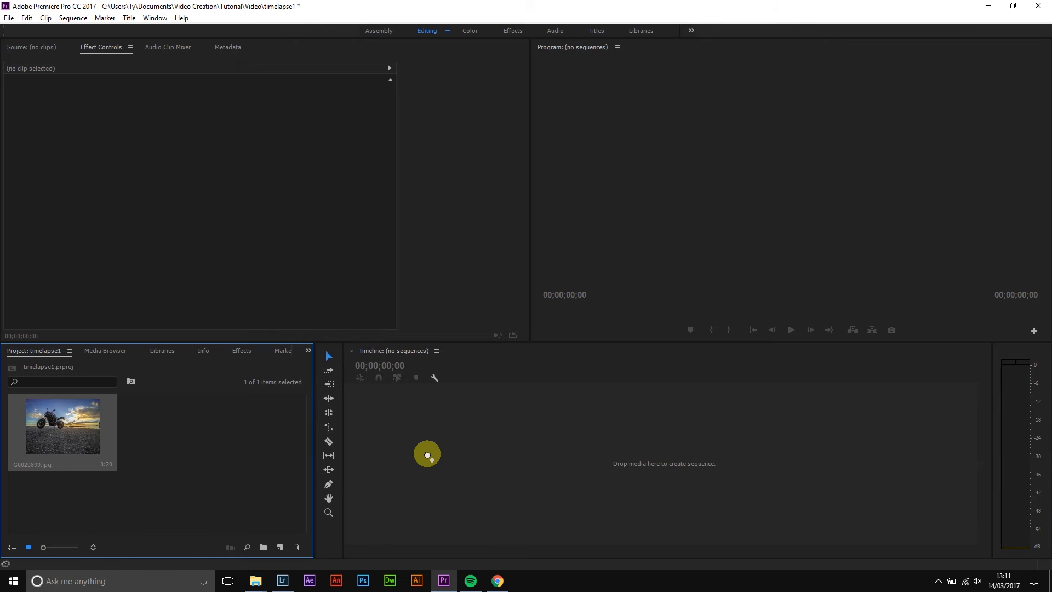
left_click_drag(428, 454, 427, 454)
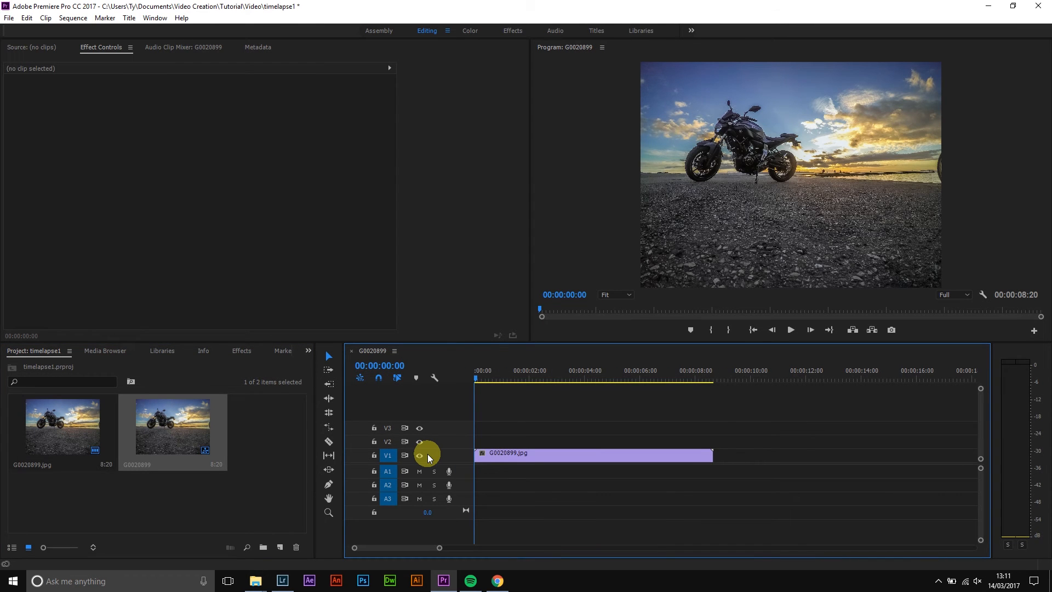
left_click(953, 295)
left_click(960, 344)
left_click(535, 377)
left_click_drag(536, 377, 477, 382)
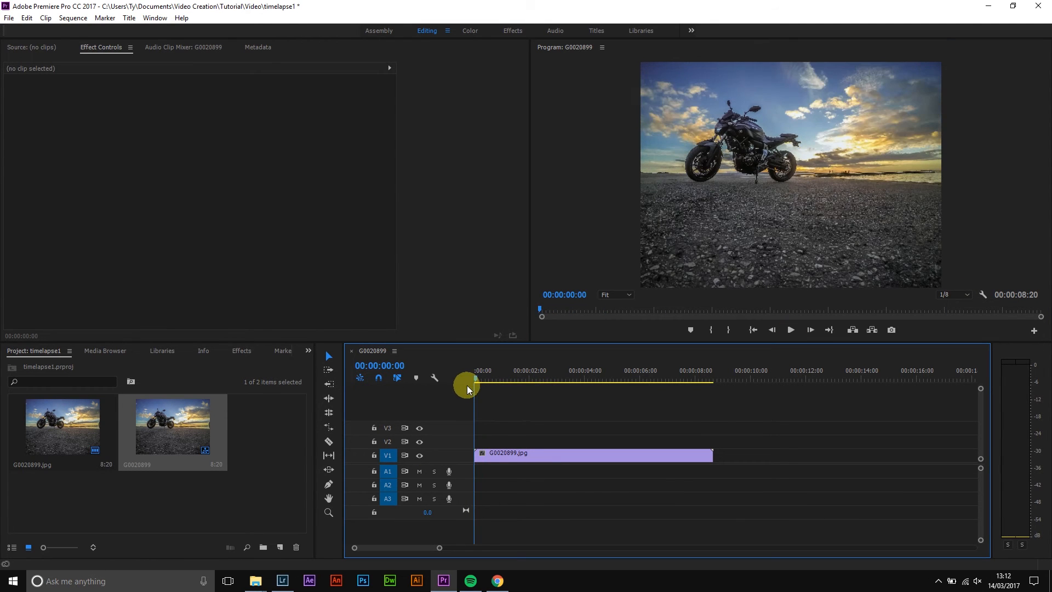
- Set the sequence's frame size to 1920 horizontal by 1080 vertical in the sequence settings
left_click(73, 18)
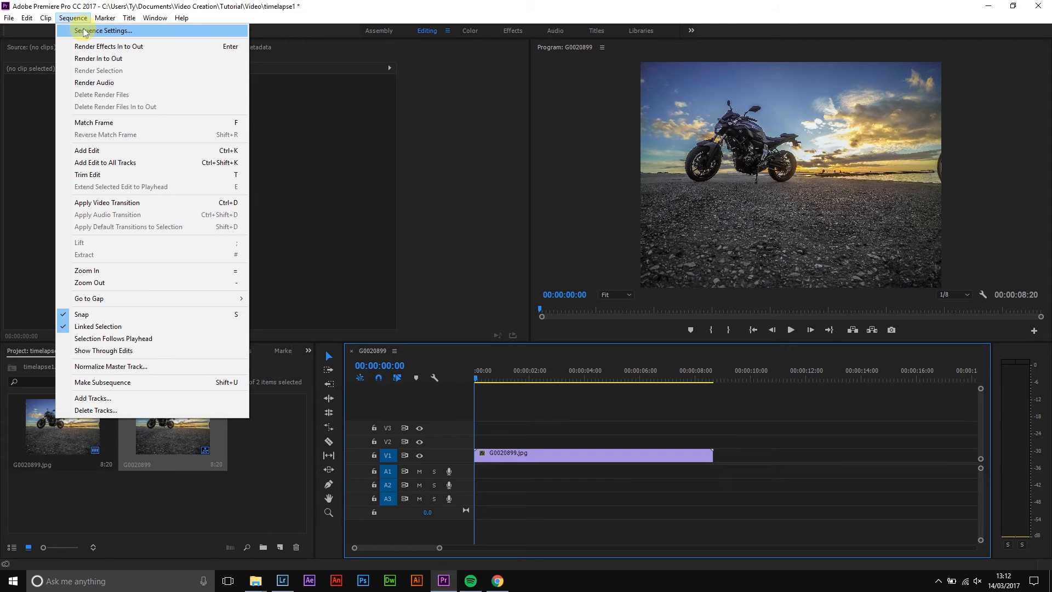
left_click(85, 31)
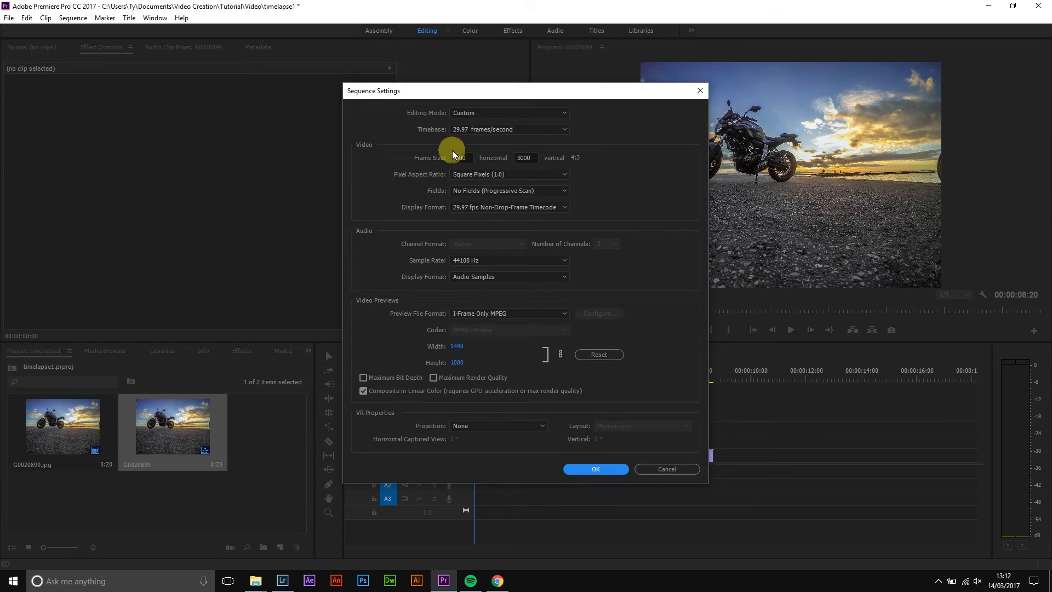
left_click(469, 157)
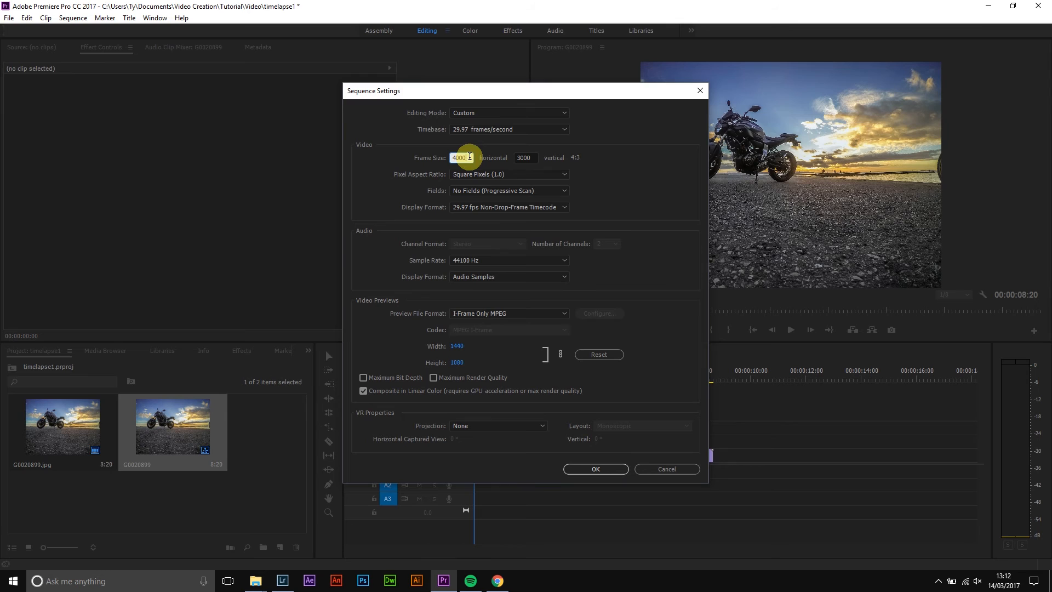
key("BackSpace")
key("BackSpace")
key("BackSpace")
type("1920")
left_click(533, 155)
key("BackSpace")
key("BackSpace")
key("BackSpace")
key("BackSpace")
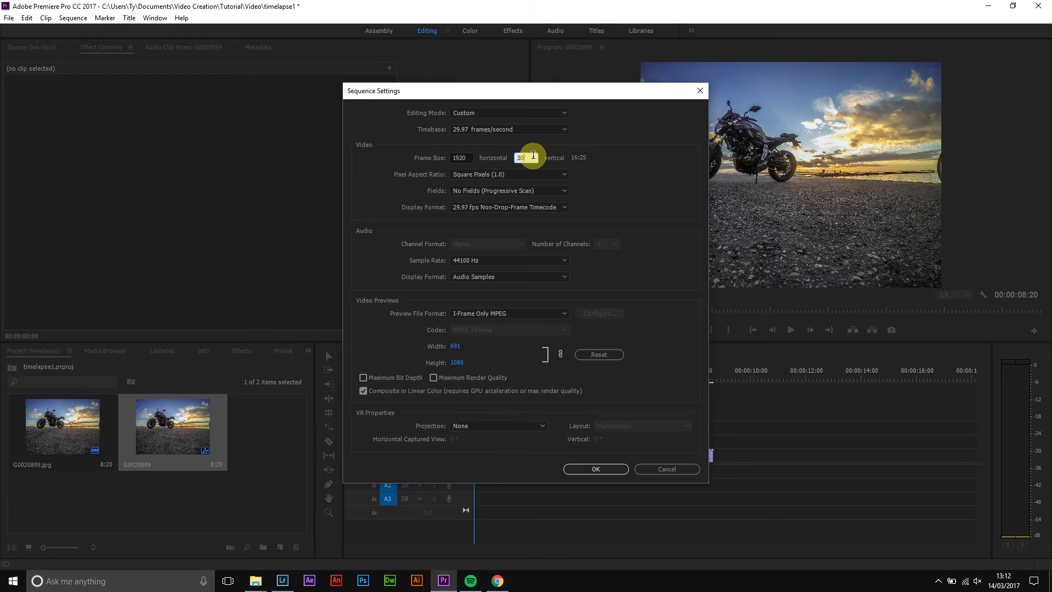
type("720")
key("BackSpace")
key("BackSpace")
key("BackSpace")
type("1080")
left_click(563, 156)
left_click(603, 196)
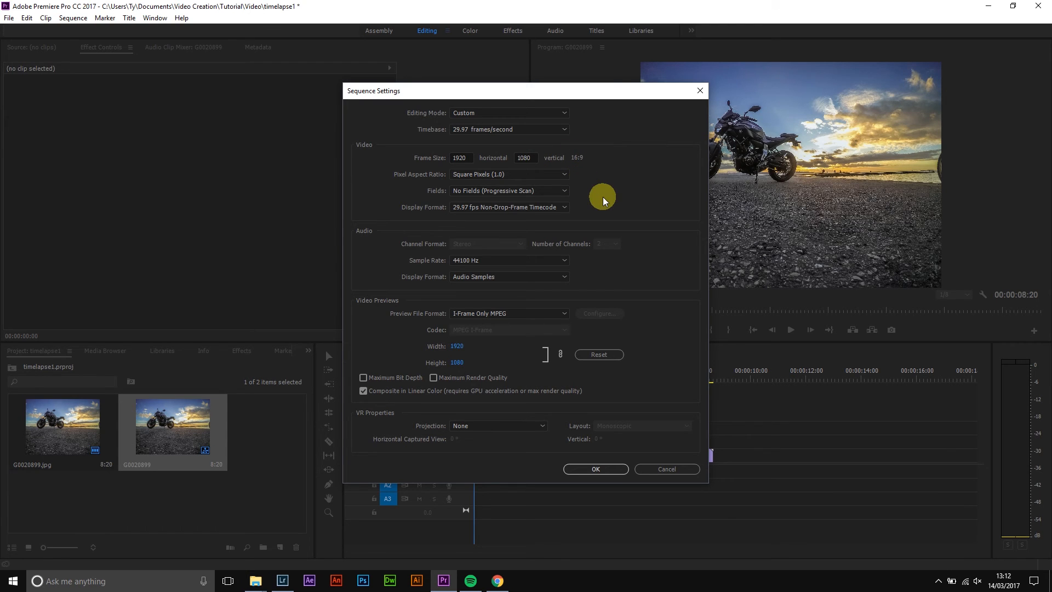
- Set the sequence timebase to 25.00 frames/second, enable Maximum Render Quality, and apply the settings, accepting deletion of the existing previews
left_click(550, 208)
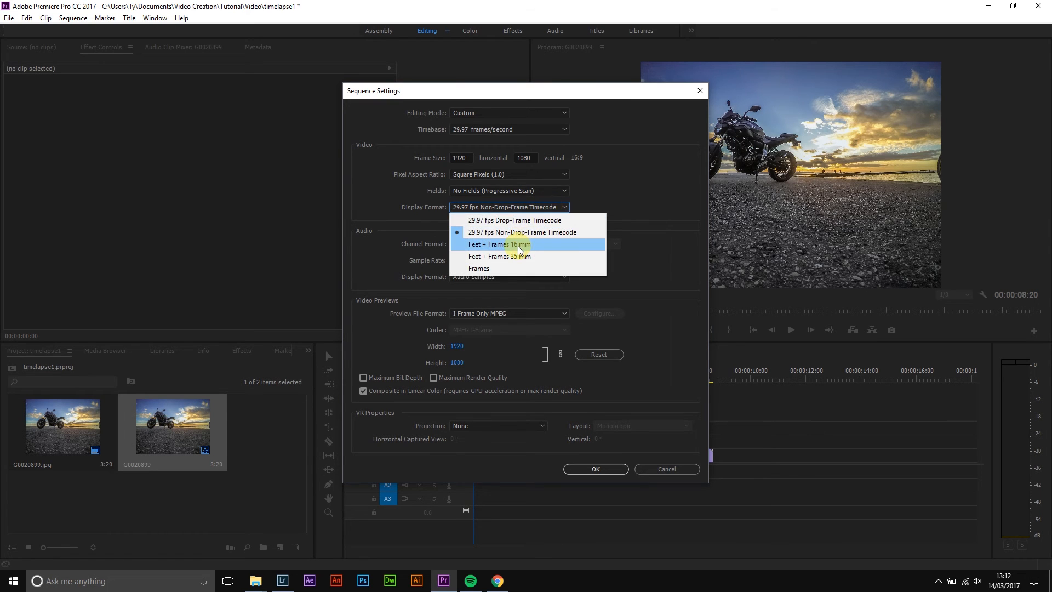
left_click(616, 182)
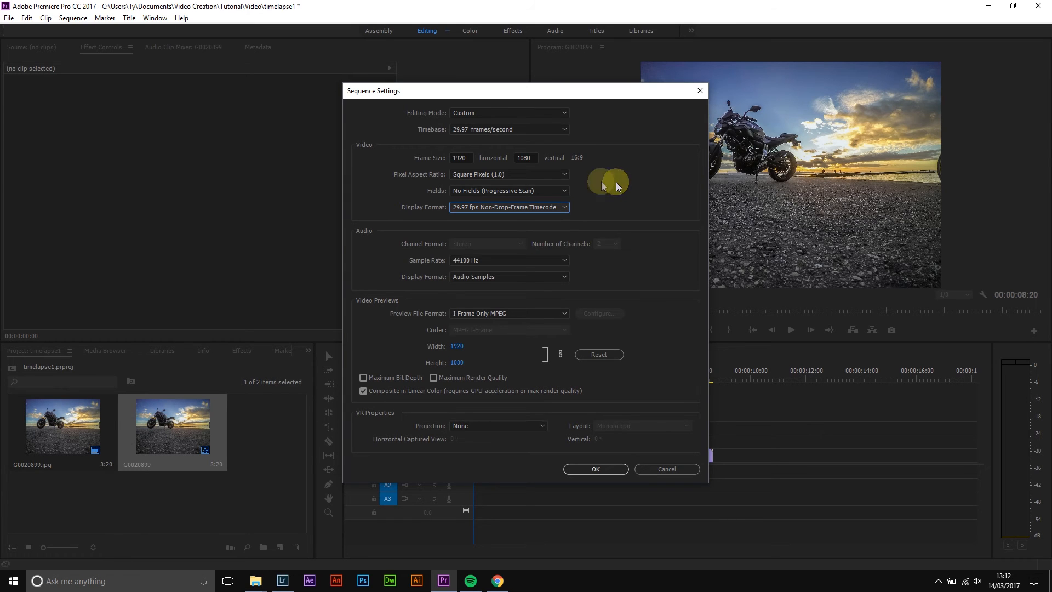
left_click(502, 134)
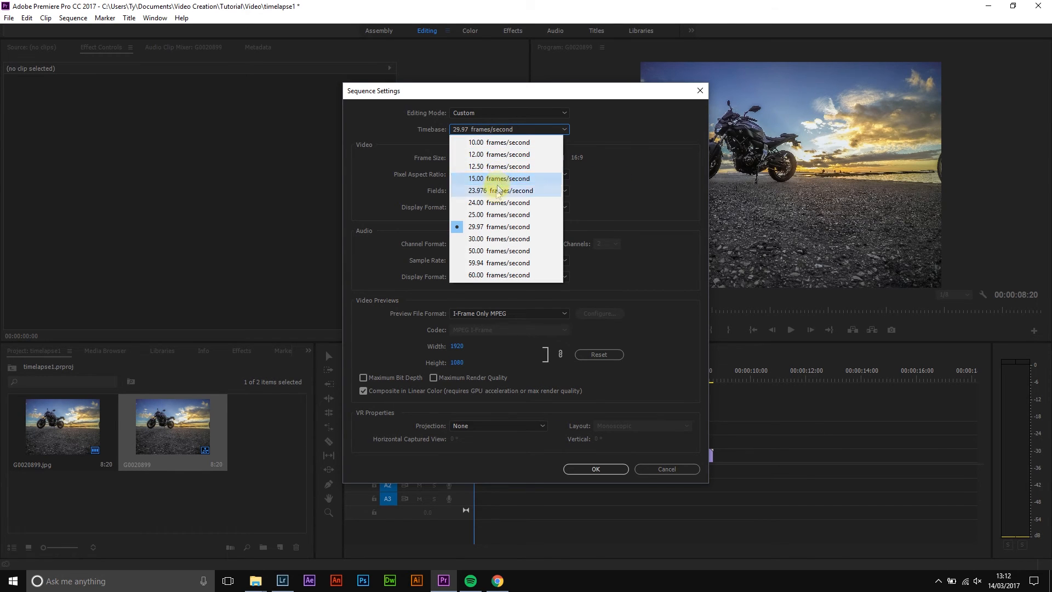
left_click(487, 217)
left_click(587, 469)
left_click(434, 377)
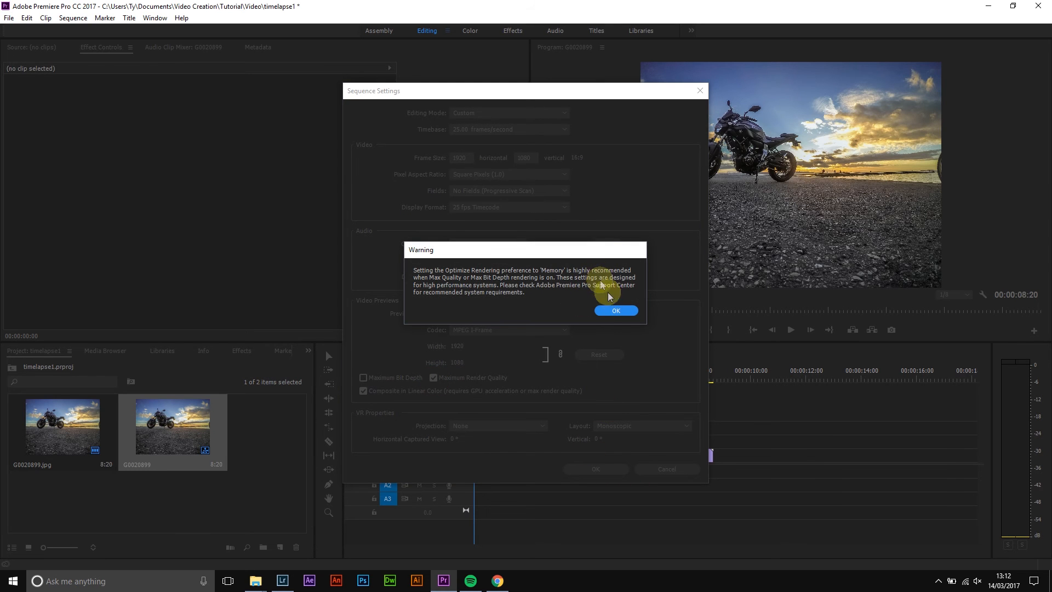
left_click(614, 310)
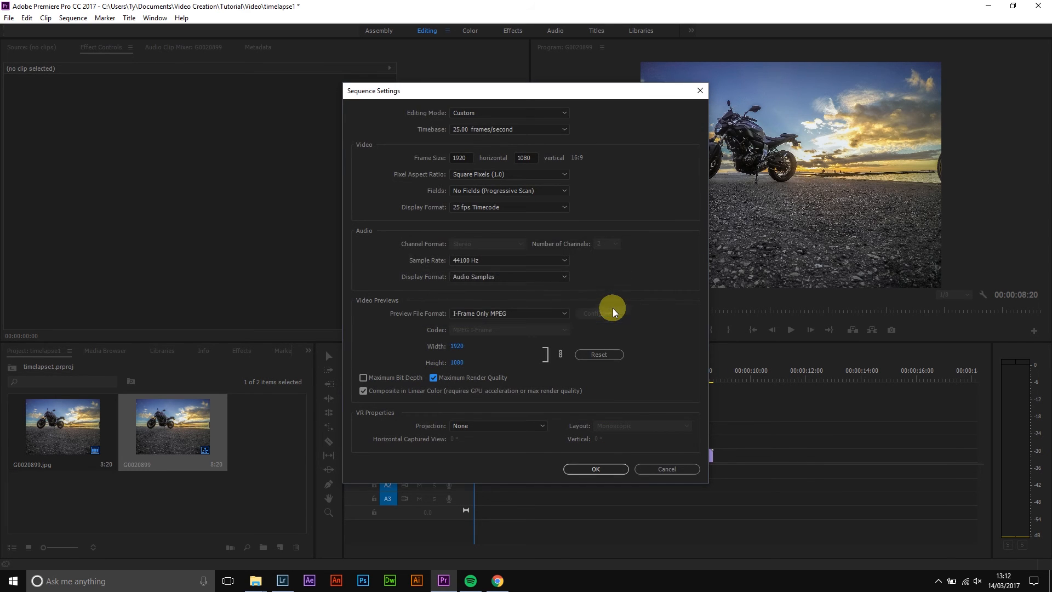
left_click(603, 469)
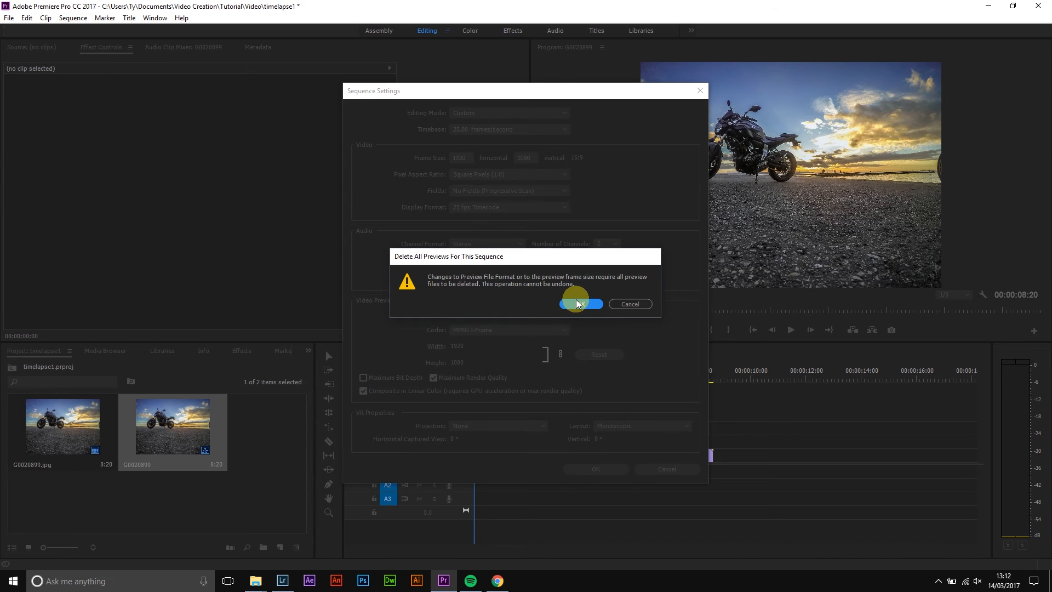
left_click(576, 301)
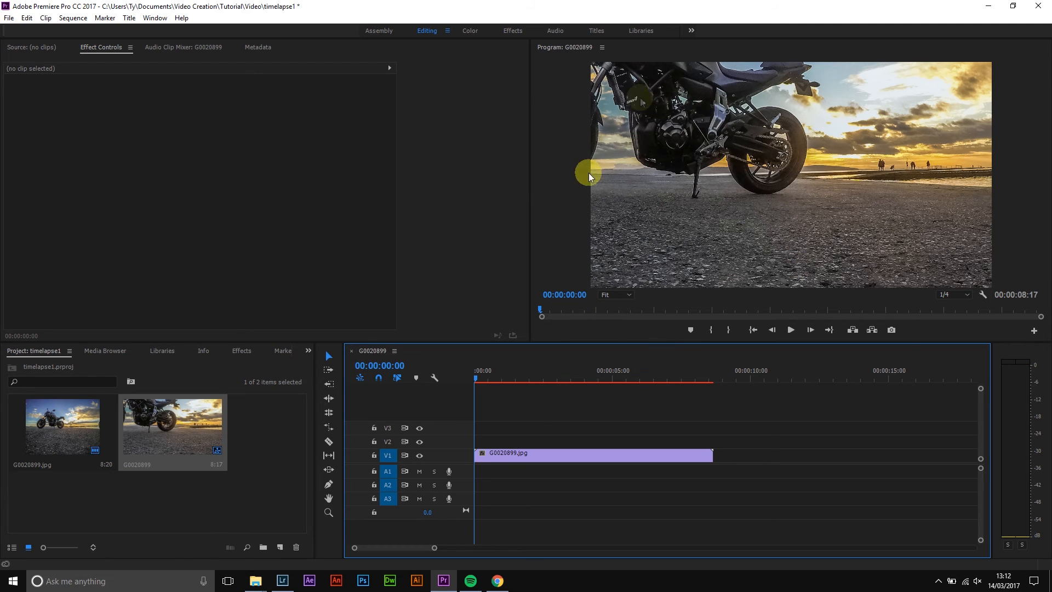
- Reframe the G0020899.jpg clip on the timeline by scaling it to 55 and positioning it at 973, 730
left_click(551, 455)
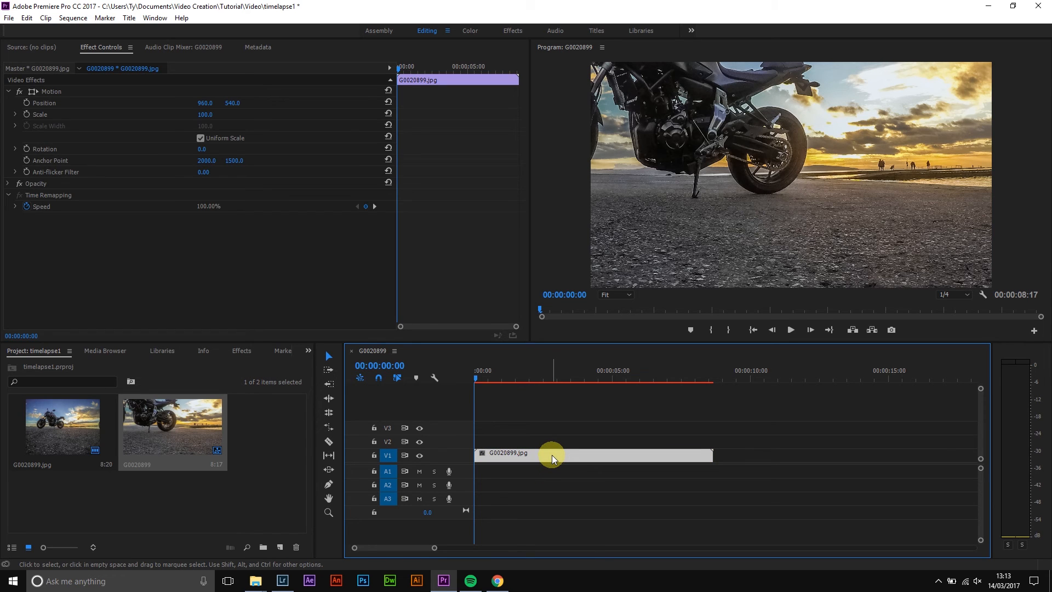
left_click(206, 114)
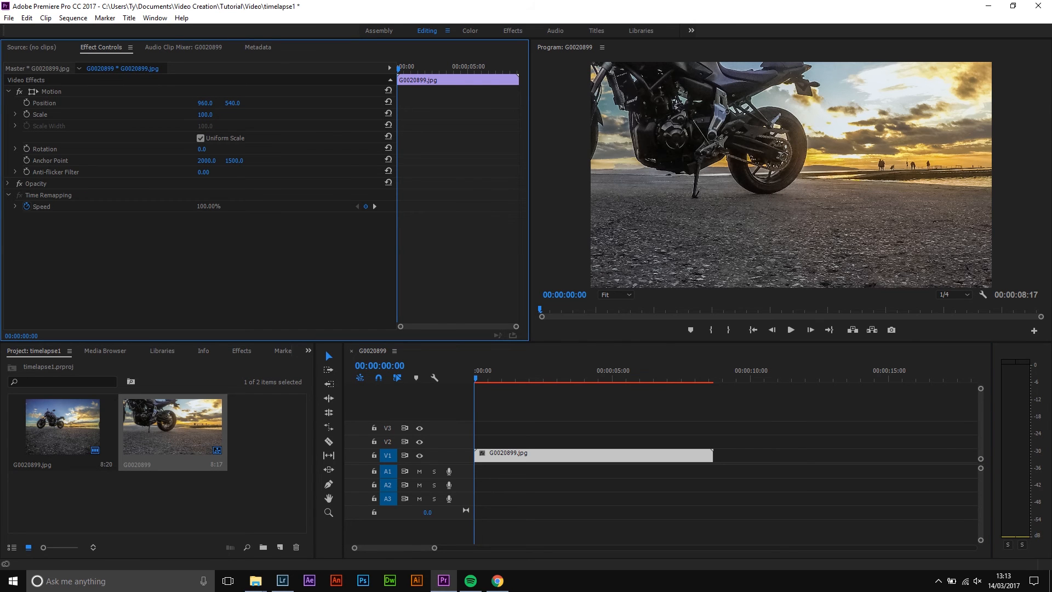
left_click_drag(206, 114, 181, 114)
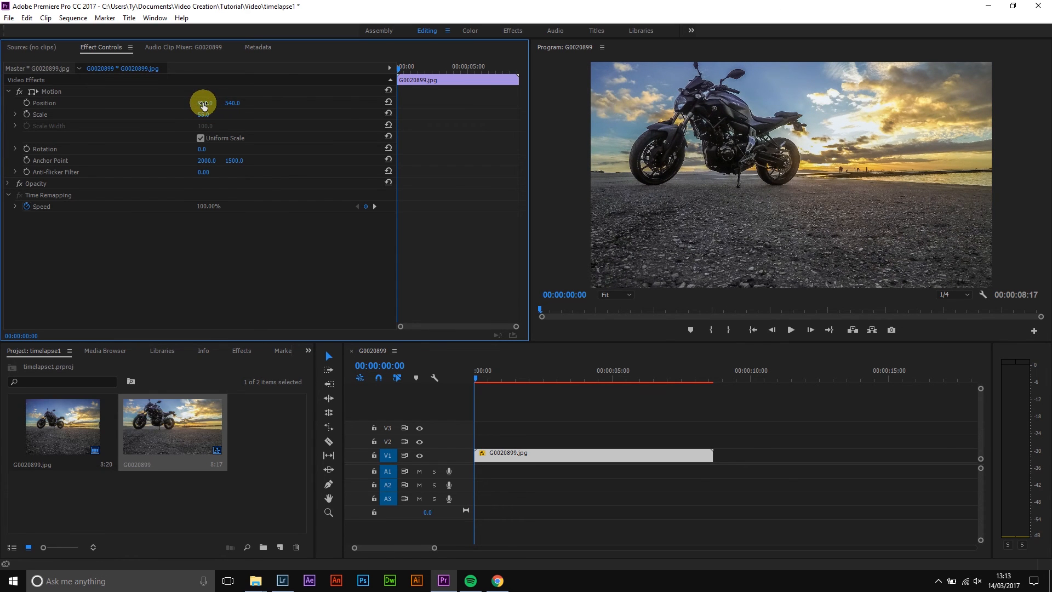
left_click_drag(205, 103, 327, 103)
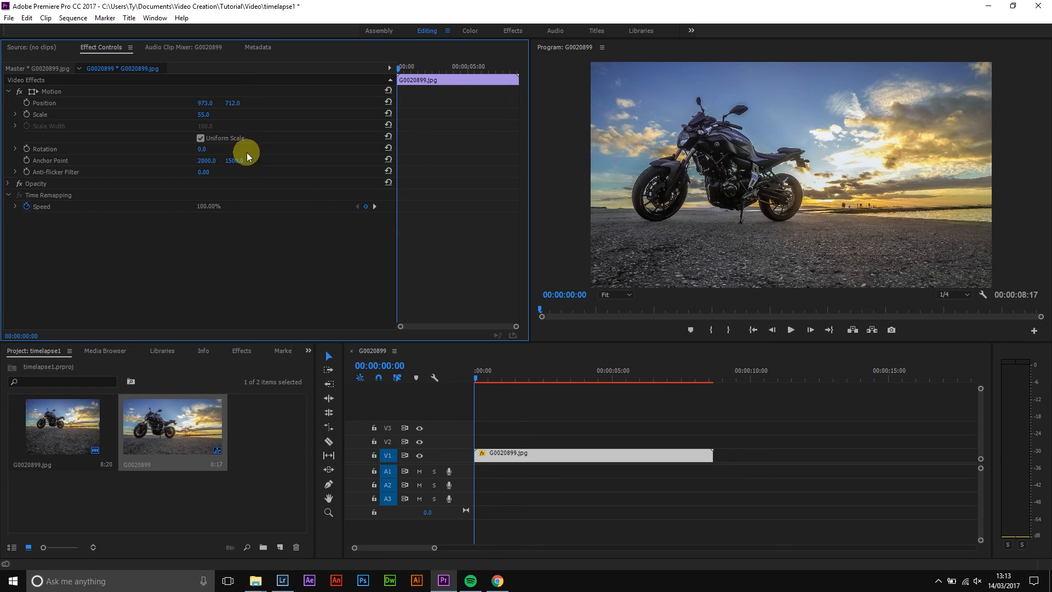
left_click_drag(231, 103, 231, 104)
left_click_drag(231, 104, 241, 104)
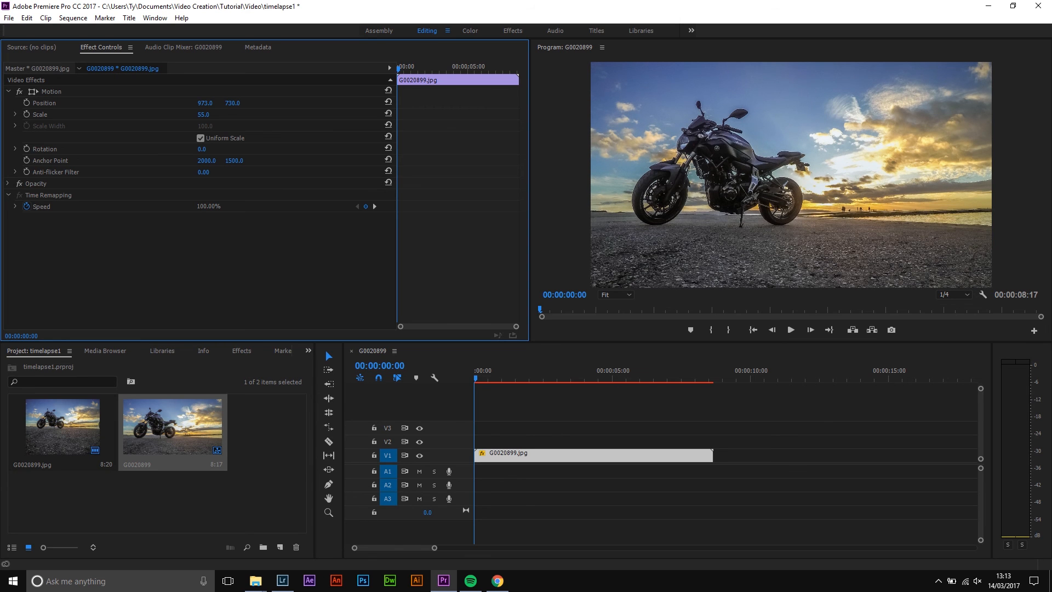
left_click(618, 414)
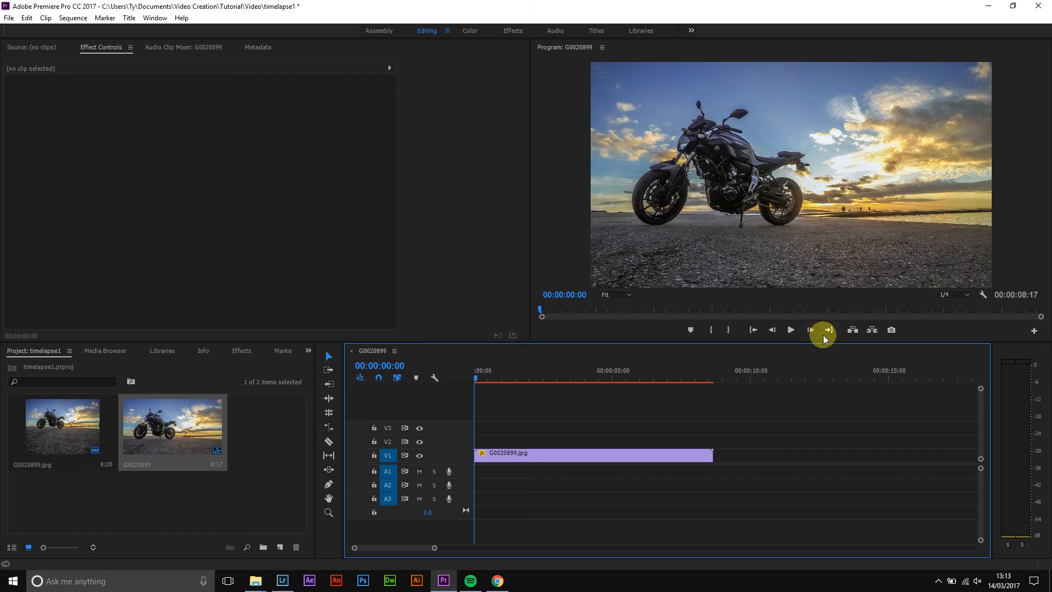
- Play the start of the sequence and export it as H.264 video G0020899_2.mp4 with the Match Source - High bitrate preset
left_click(793, 329)
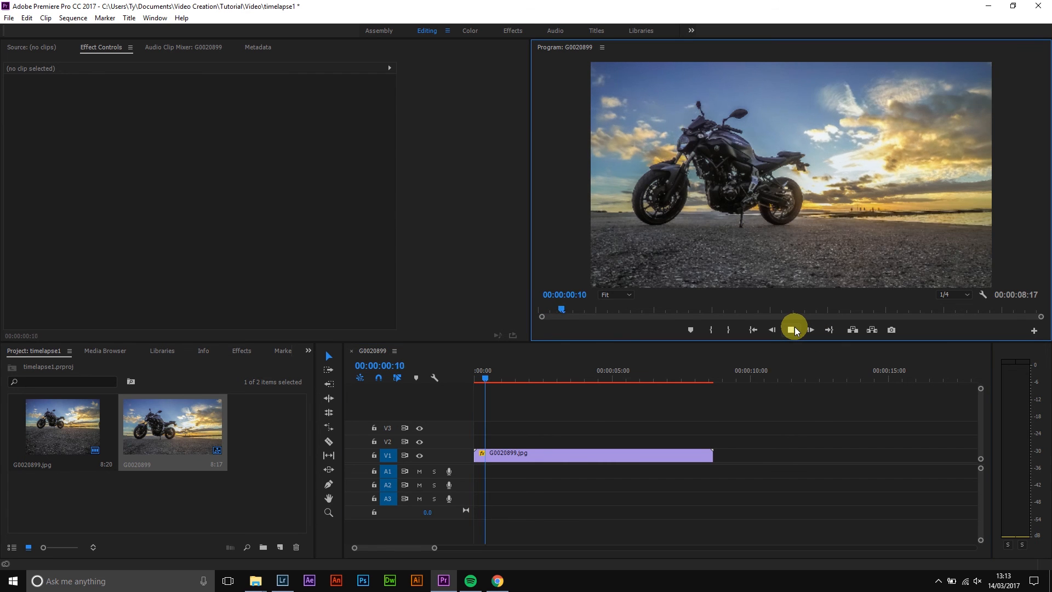
left_click(9, 18)
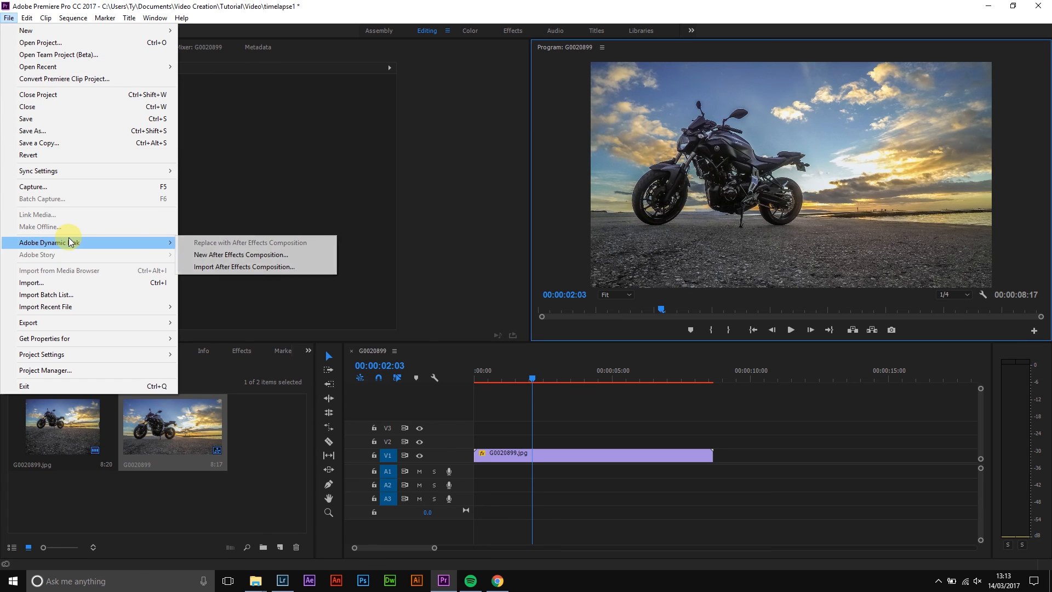
mouse_move(137, 322)
left_click(217, 322)
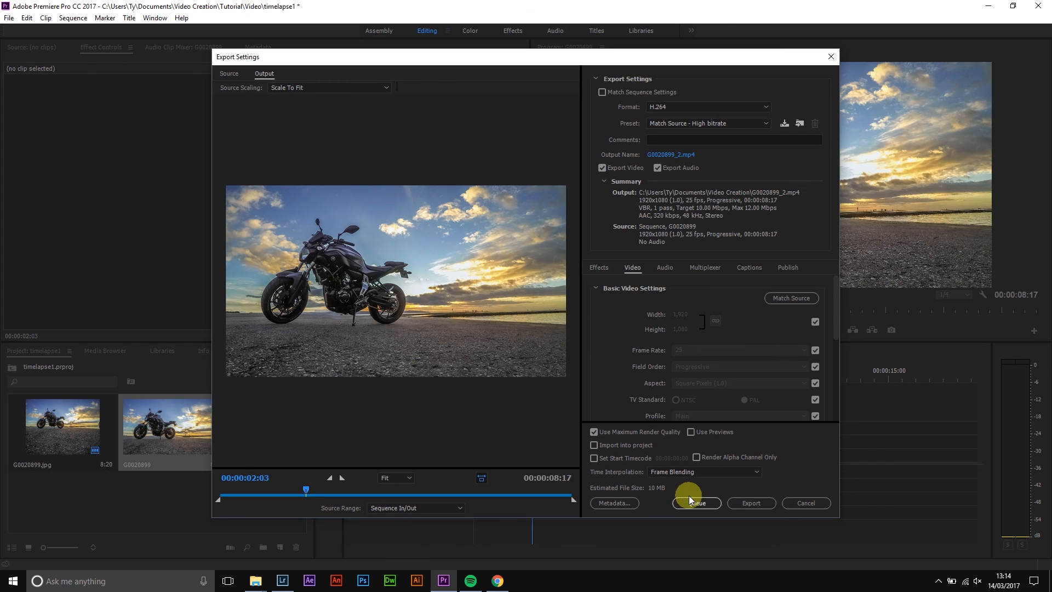
left_click(746, 501)
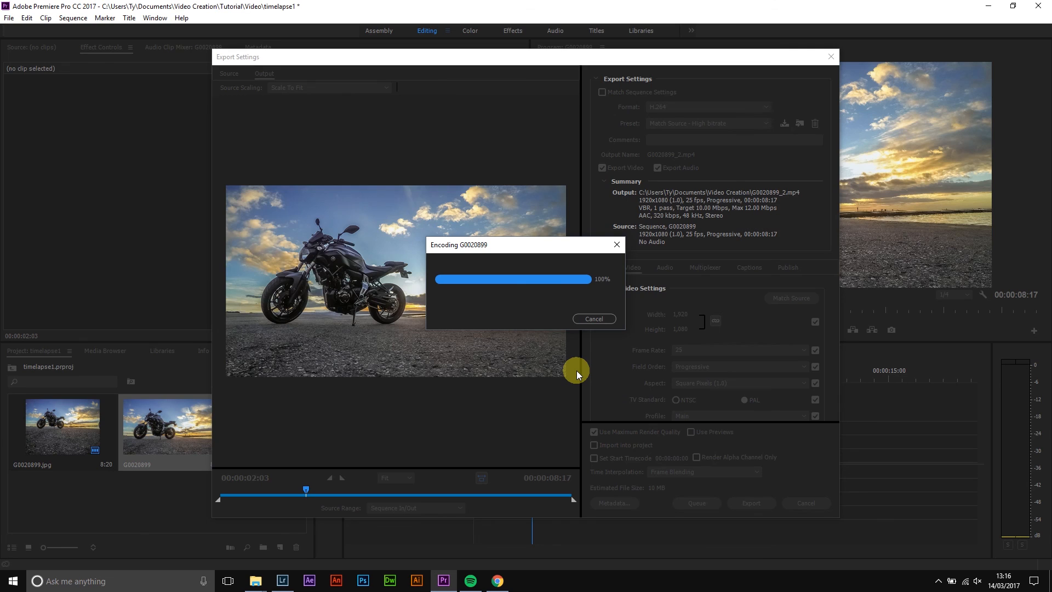
- Switch to File Explorer, go to the Video Creation folder, and open the video G0020899 for playback
left_click(257, 582)
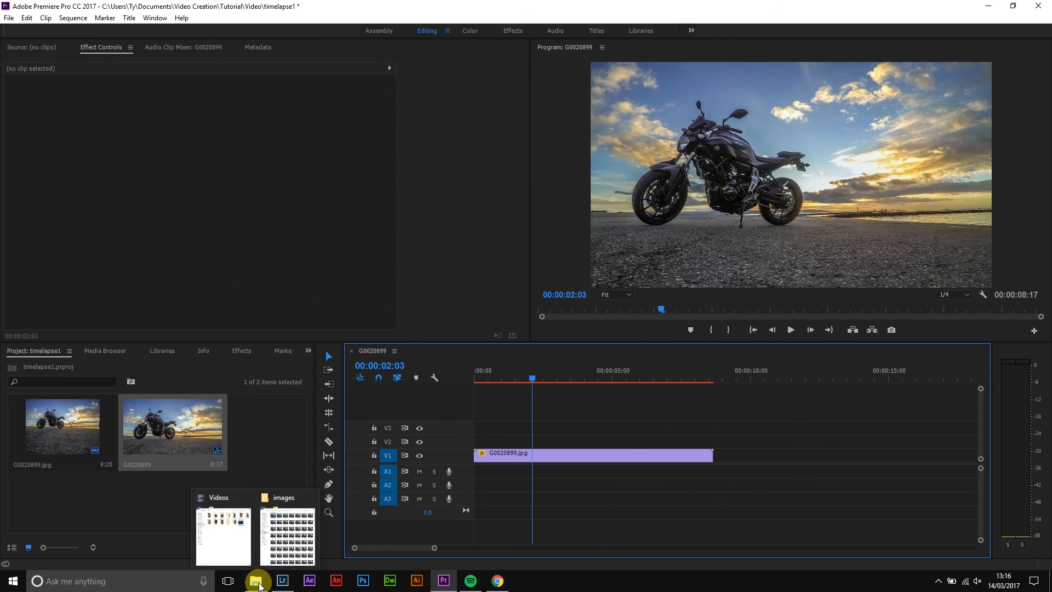
mouse_move(239, 545)
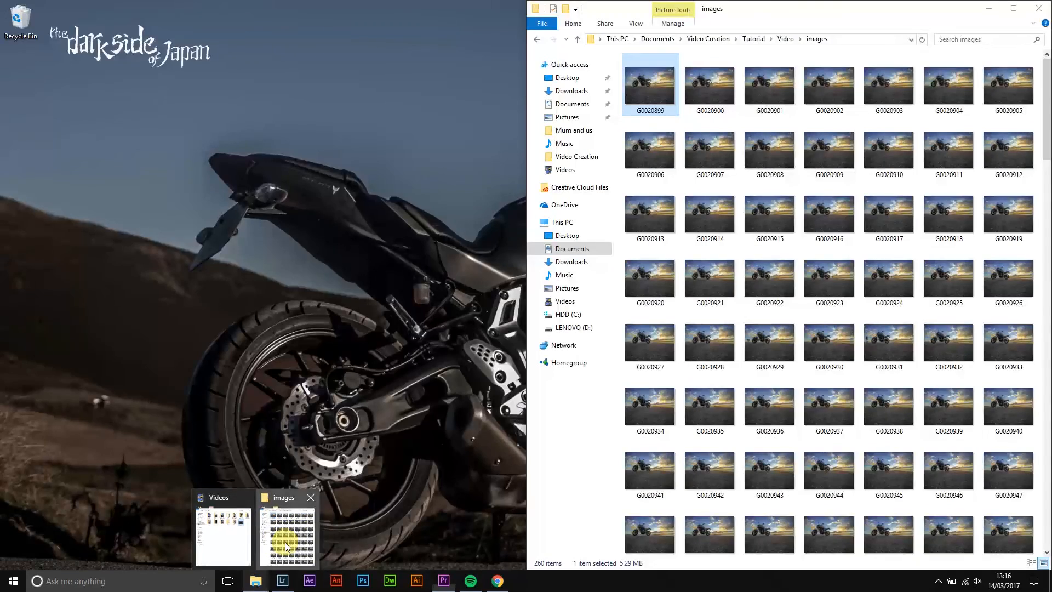
left_click(285, 541)
left_click(786, 39)
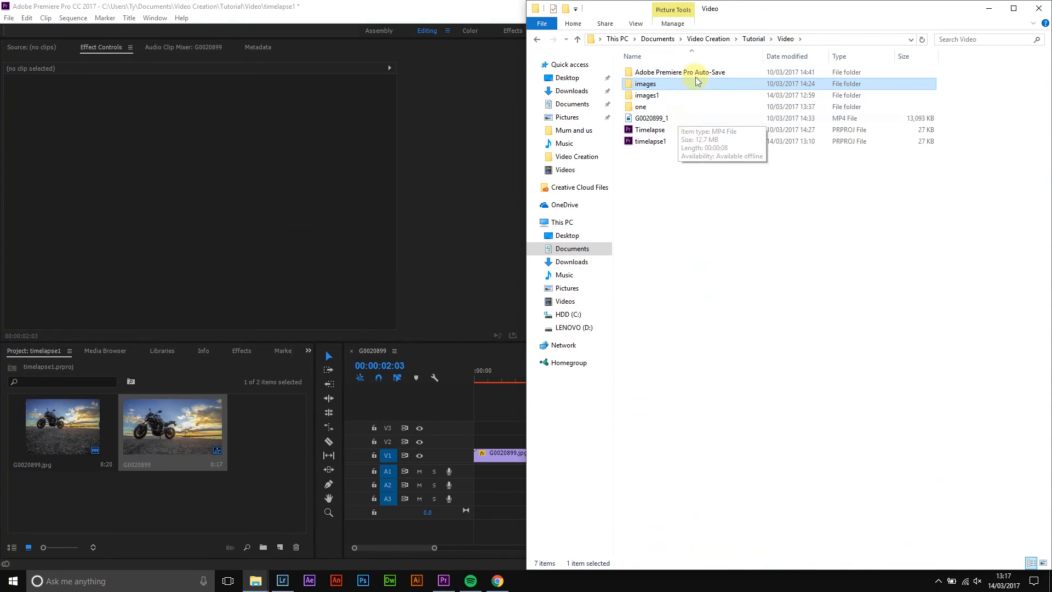
left_click(708, 39)
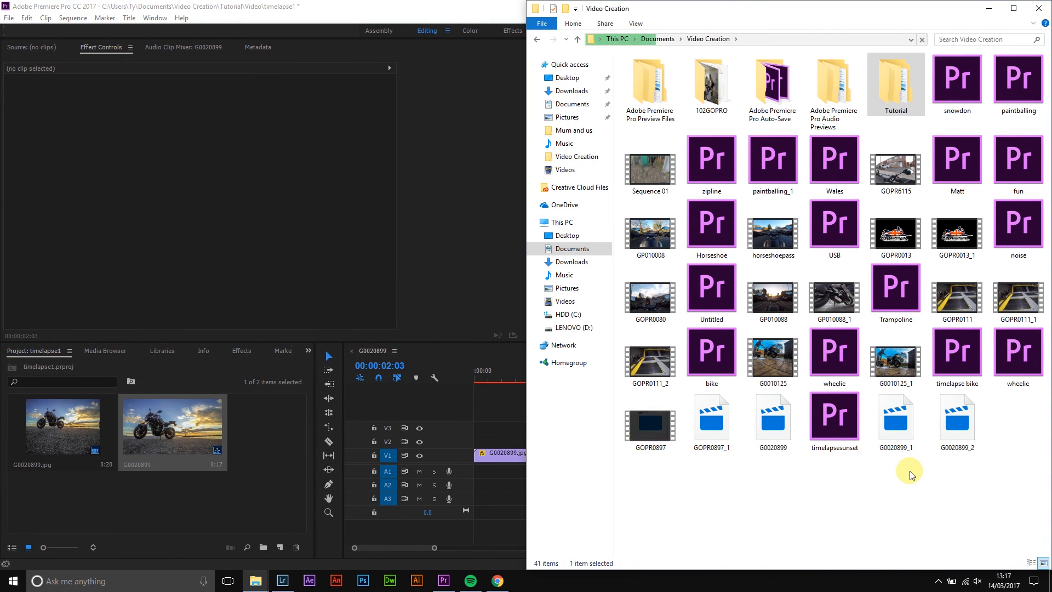
double_click(786, 419)
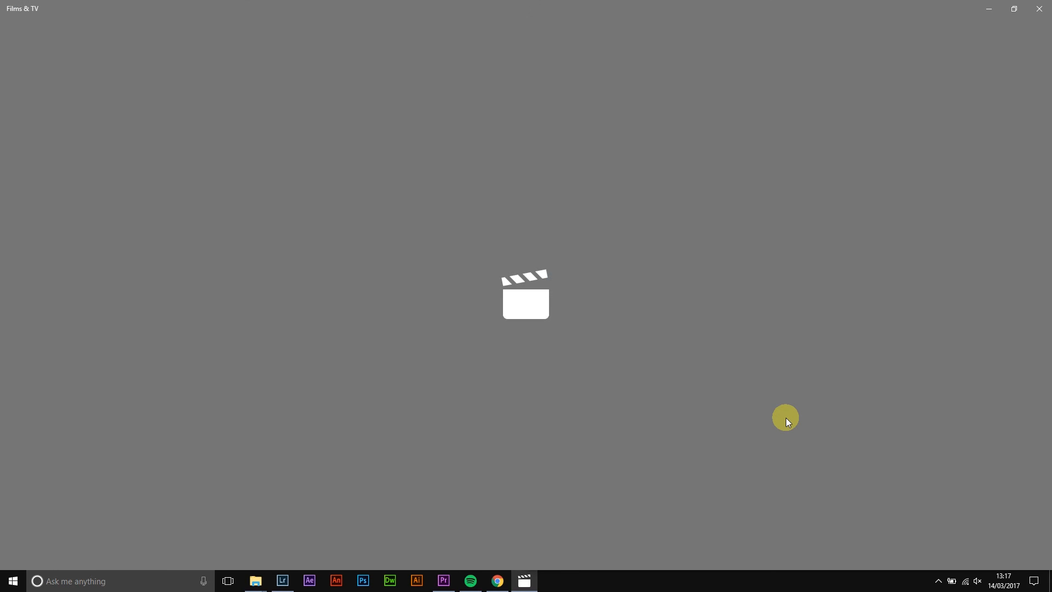